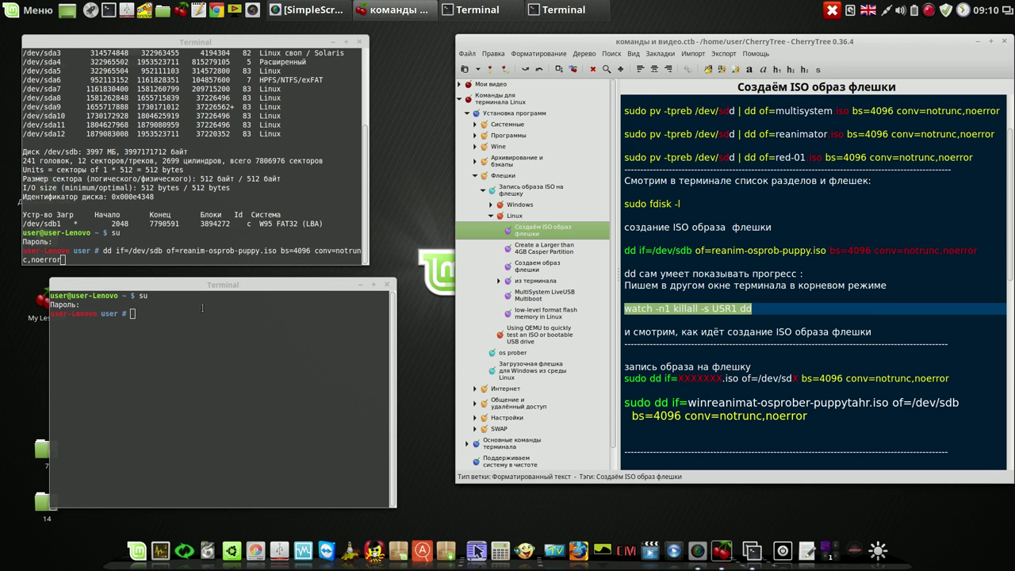
Run dd imaging /dev/sdb into reanim-osprob-puppy.iso, with watch -n1 killall -s USR1 dd showing progress.
left_click(193, 344)
middle_click(192, 344)
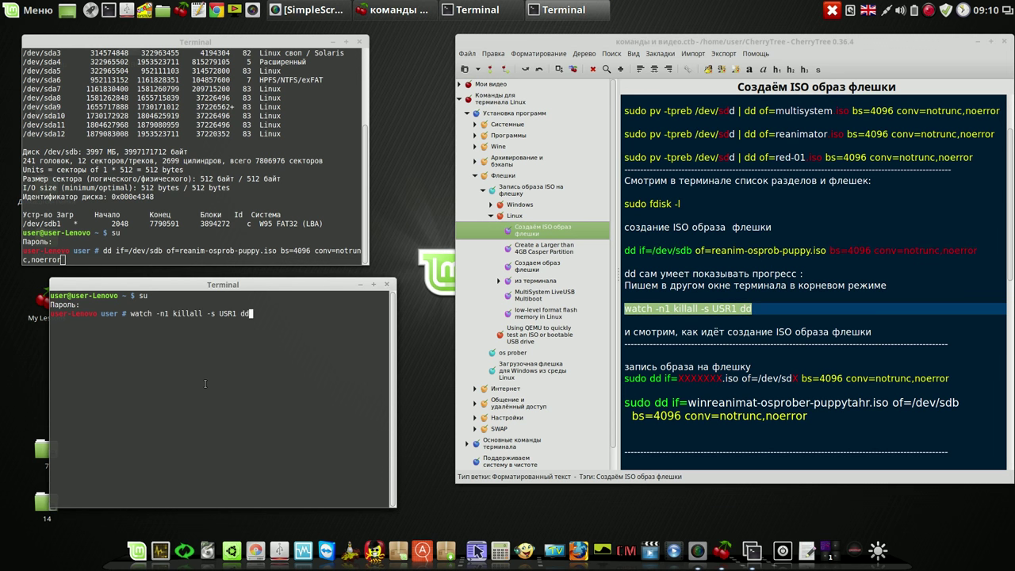
left_click(161, 251)
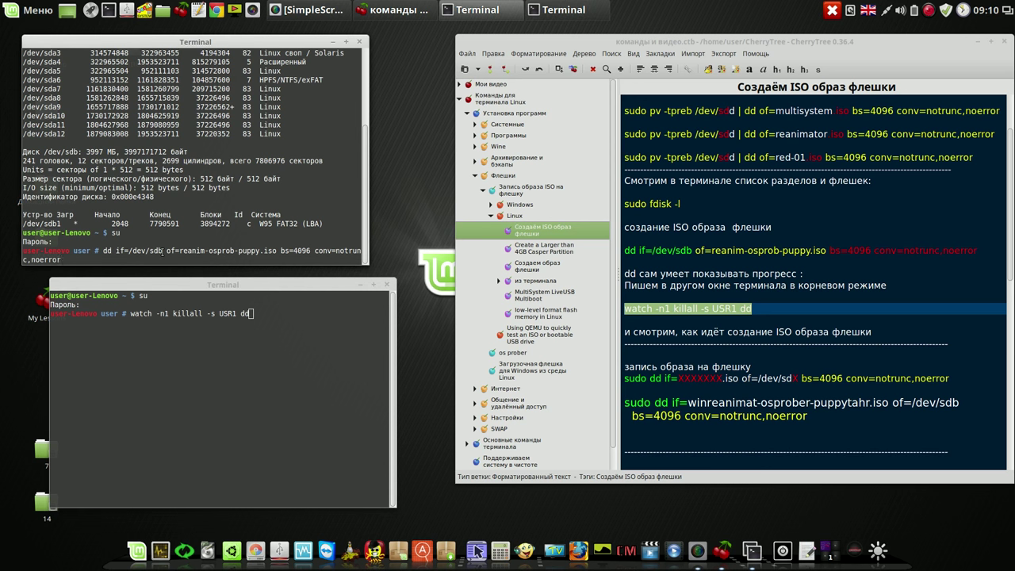
left_click_drag(285, 41, 325, 38)
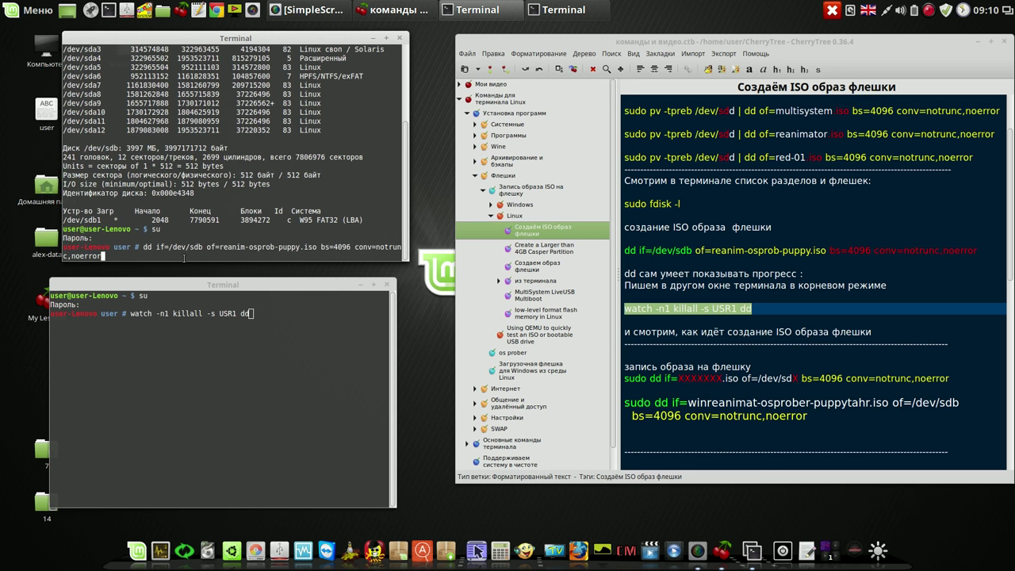
key("Return")
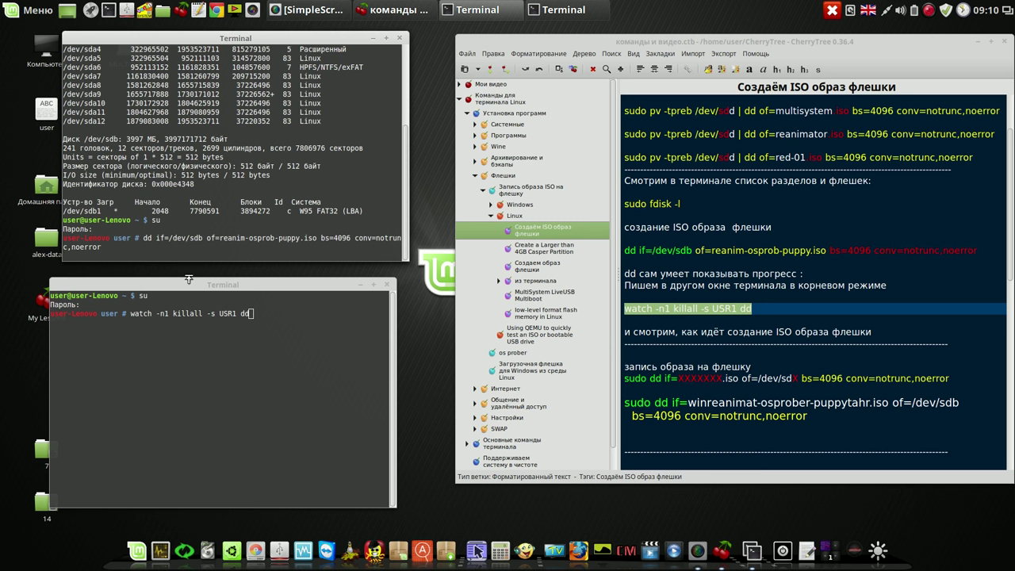
left_click(252, 314)
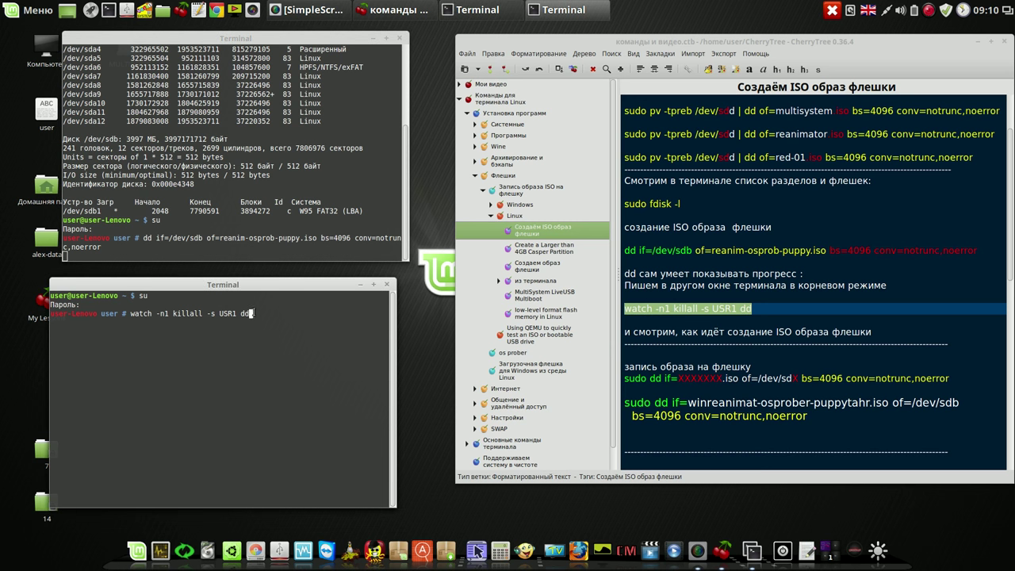
key("Return")
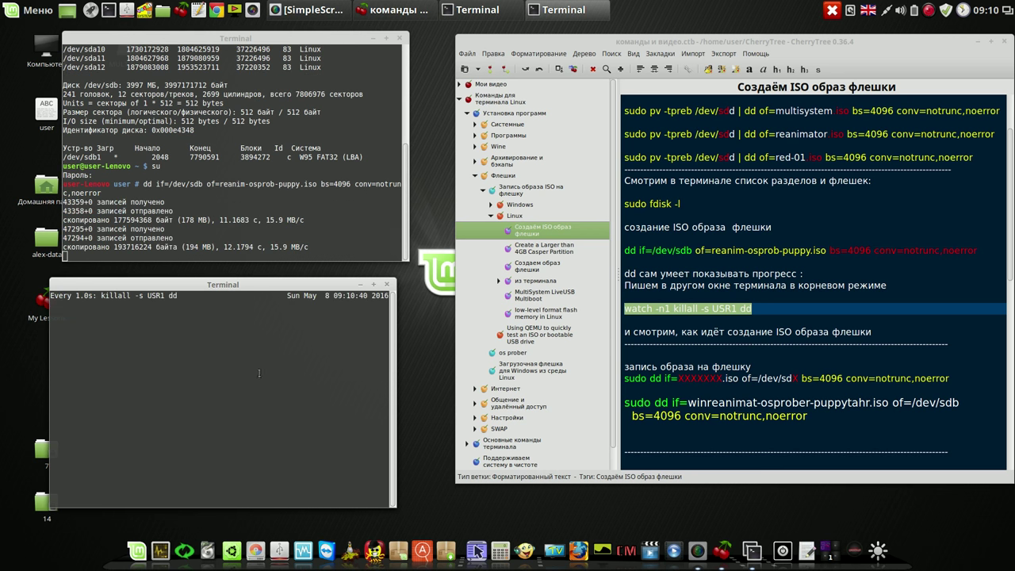
Hide the progress-watch terminal and pause the screen recording while dd finishes.
left_click(362, 284)
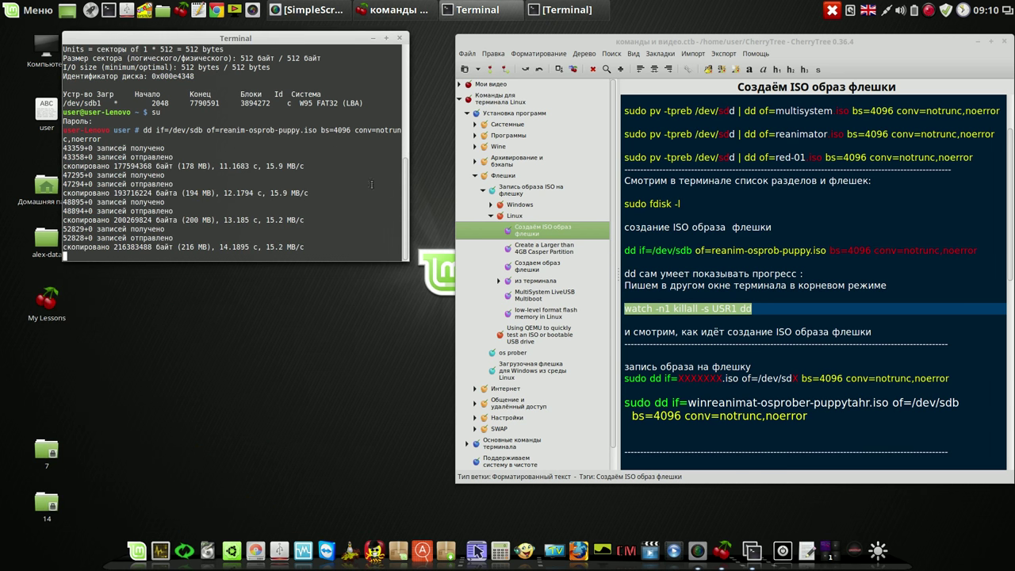
left_click_drag(356, 41, 364, 121)
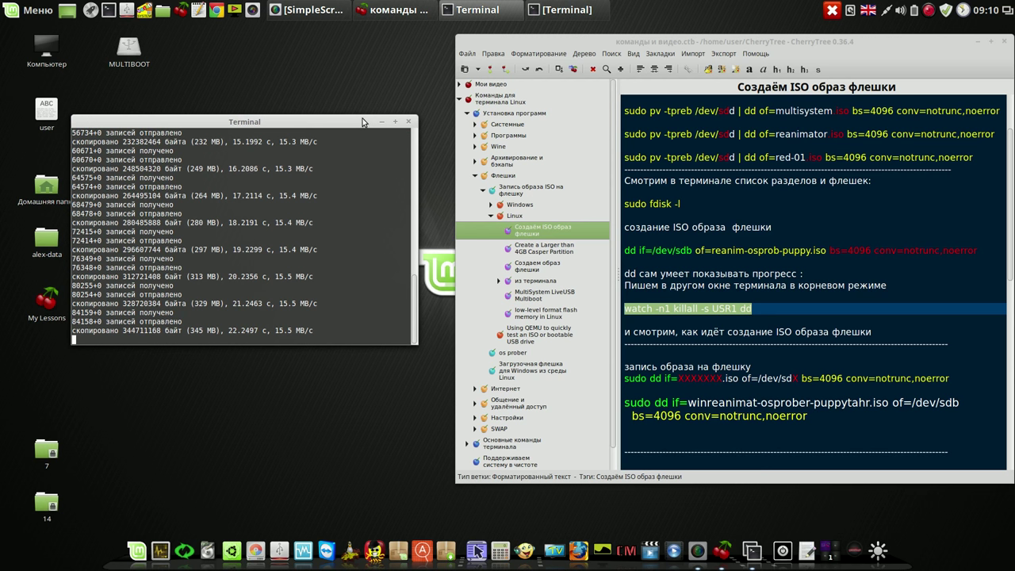
left_click(930, 12)
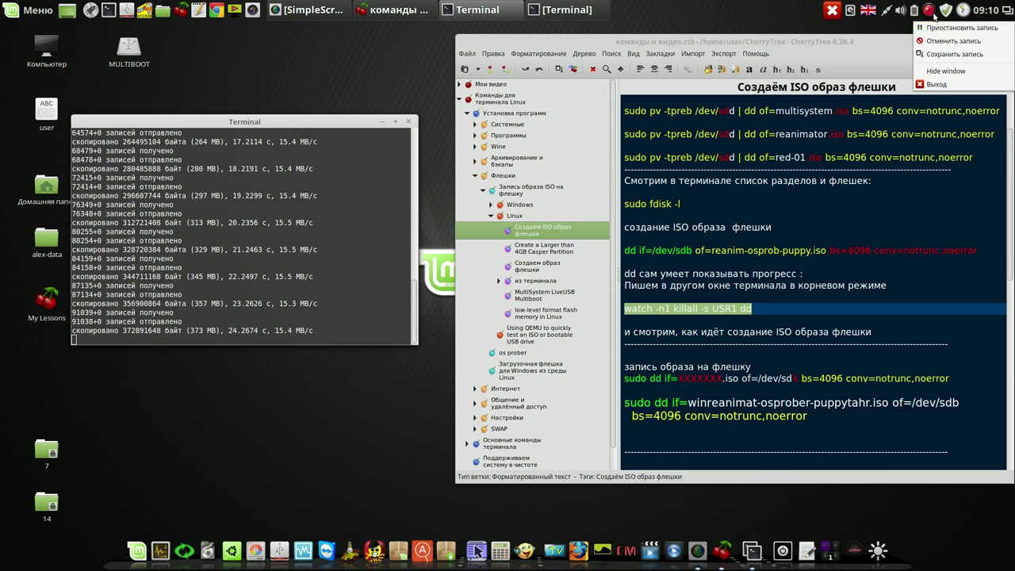
left_click(941, 28)
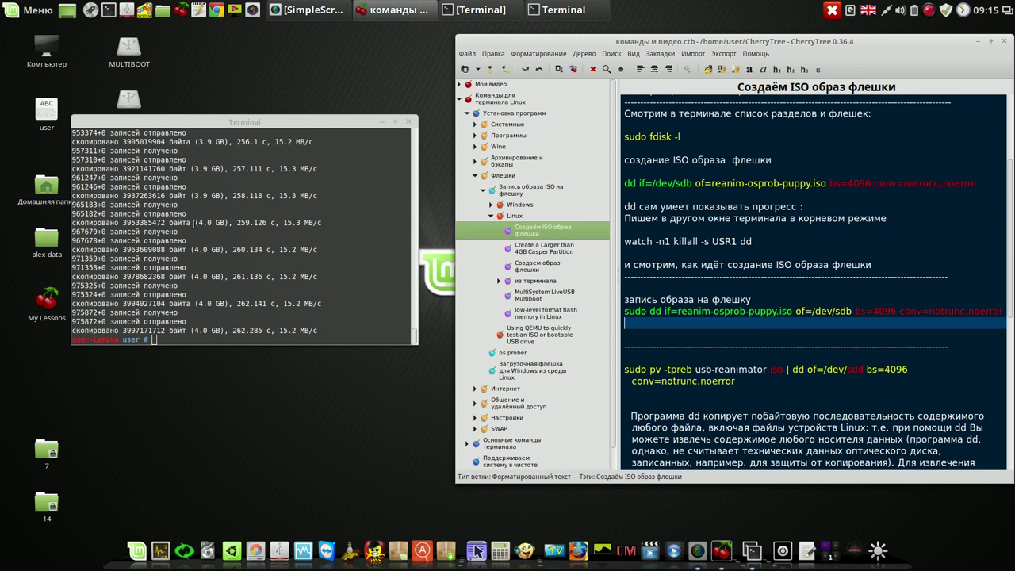
Close the finished dd terminal and the watch terminal, confirming each.
left_click(410, 127)
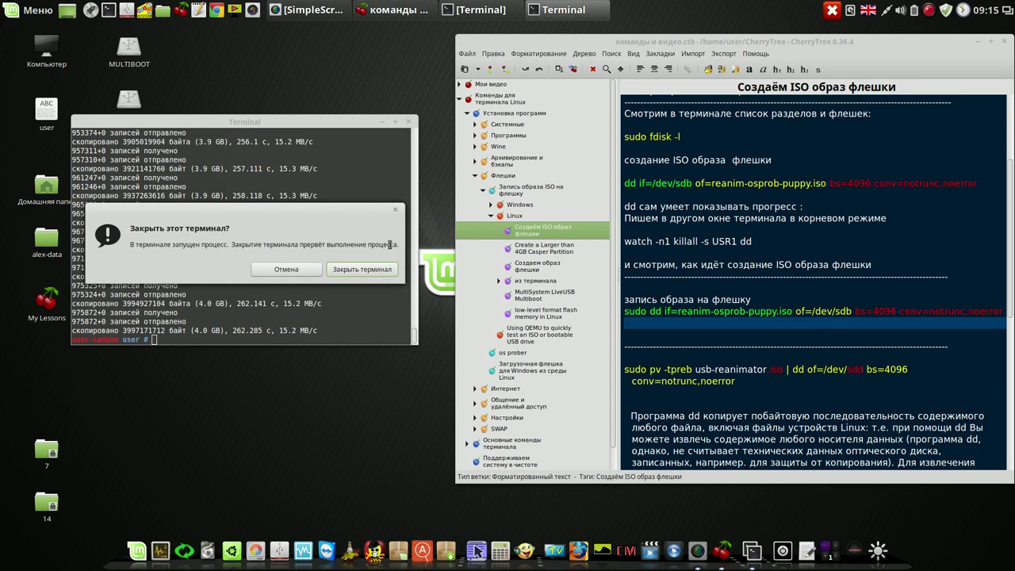
left_click(365, 270)
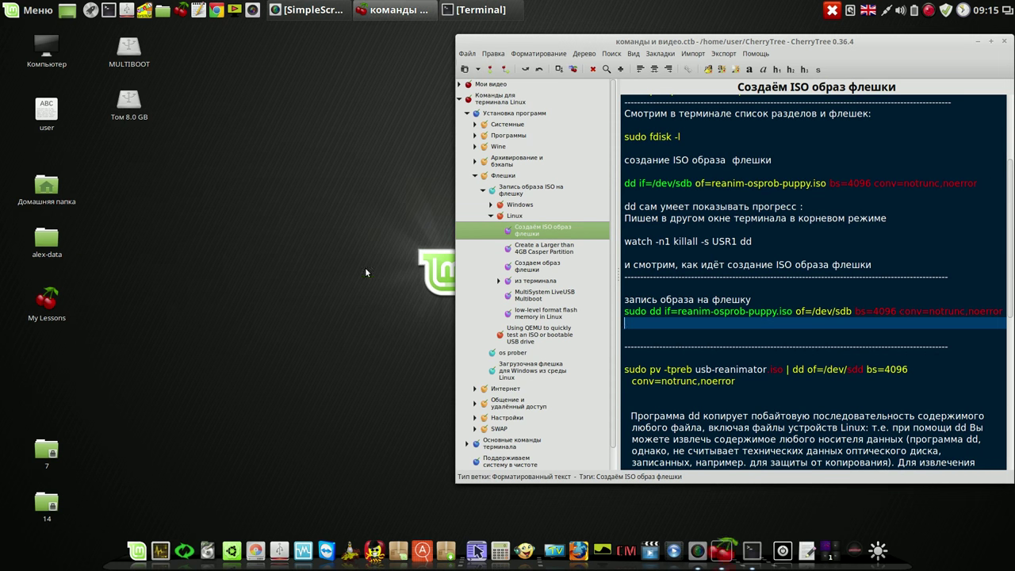
left_click(476, 10)
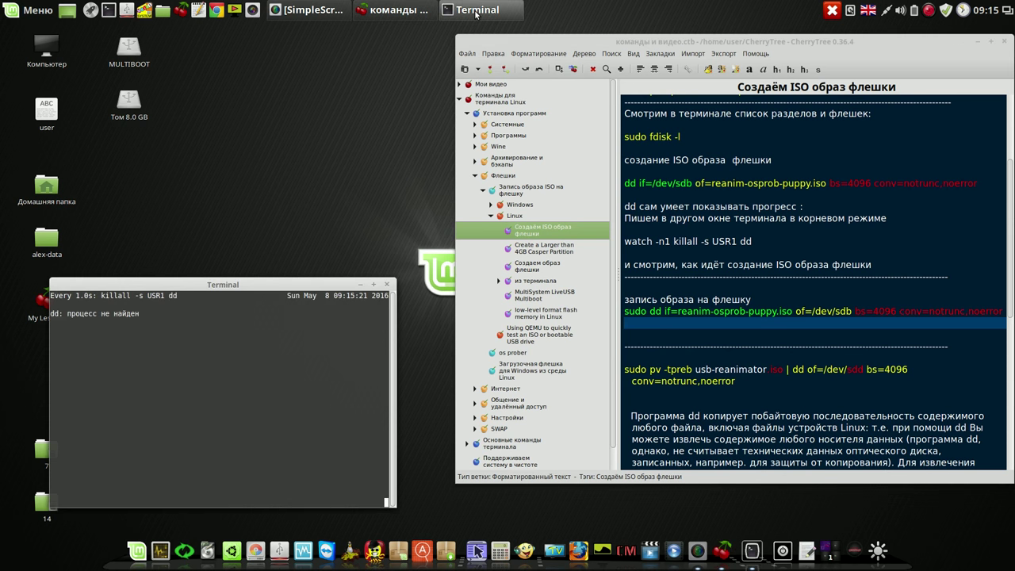
left_click(387, 286)
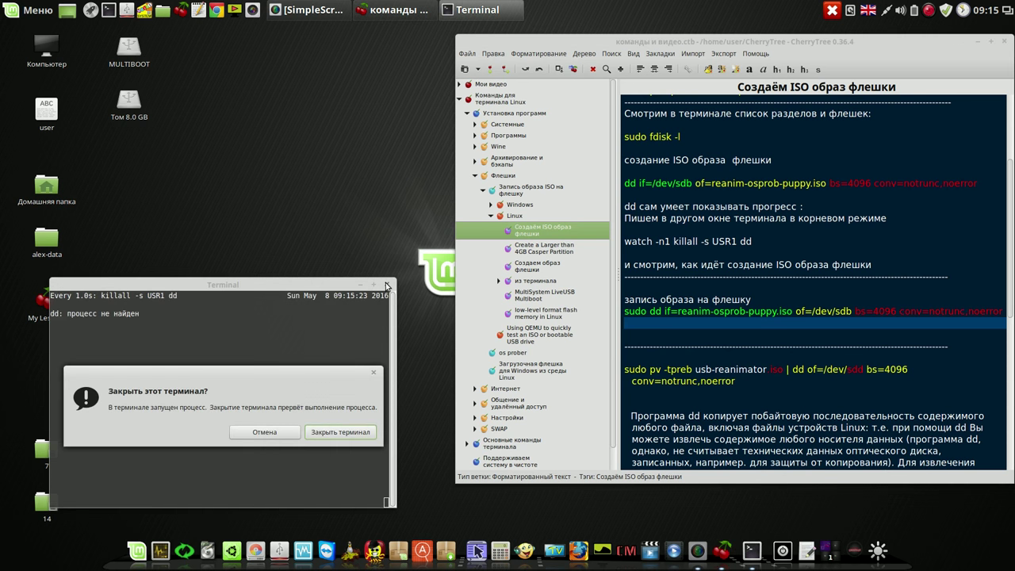
left_click(347, 431)
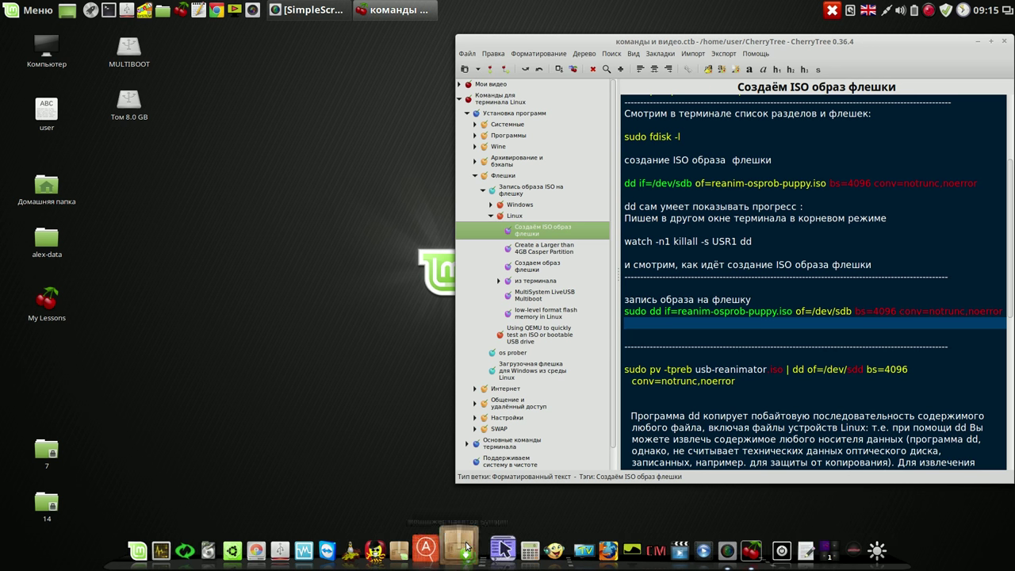
Open Krusader in /home/user and sort the files by Расширение.
left_click(492, 550)
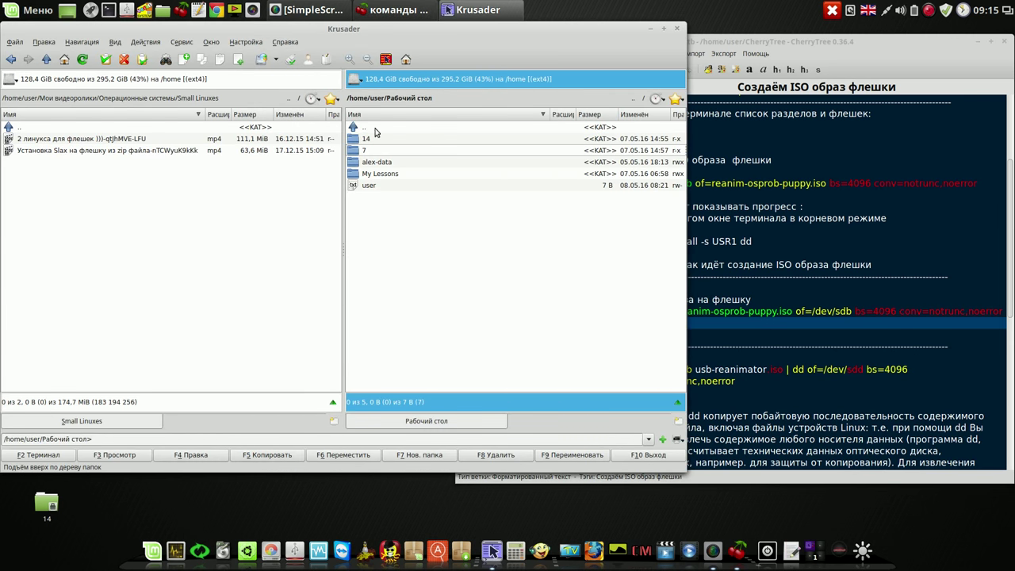
left_click(634, 100)
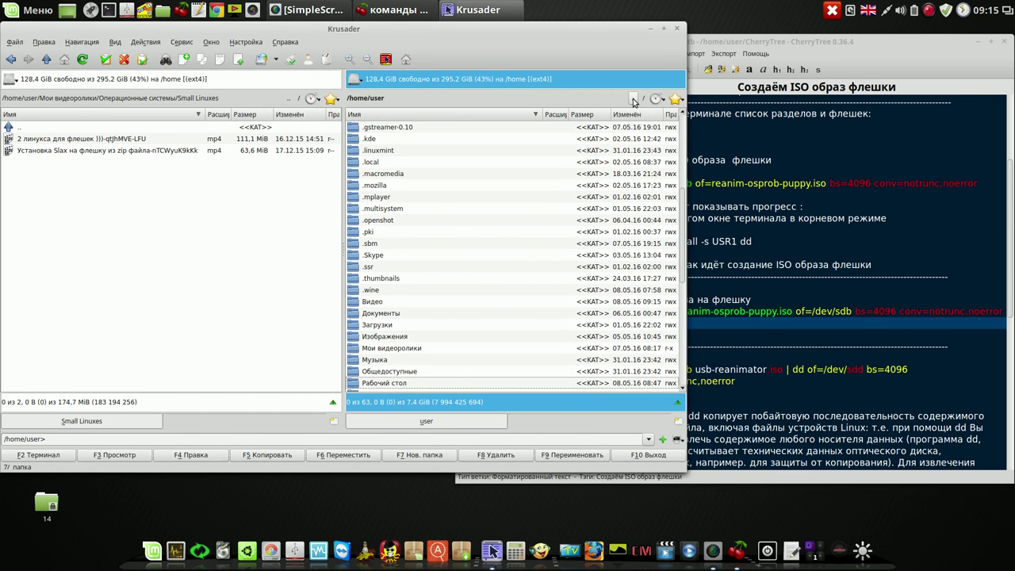
scroll(684, 210, "down", 10)
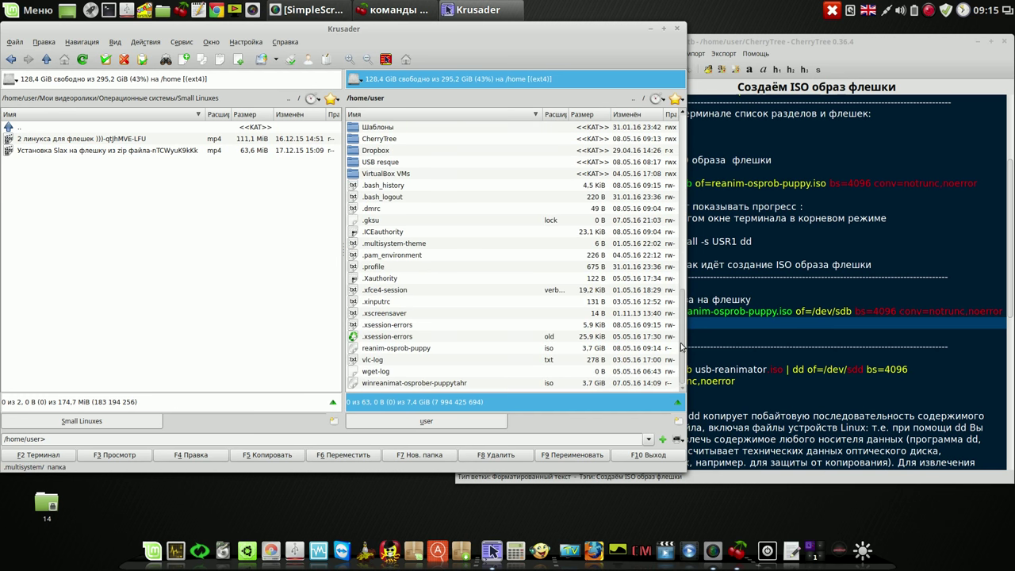
left_click(557, 115)
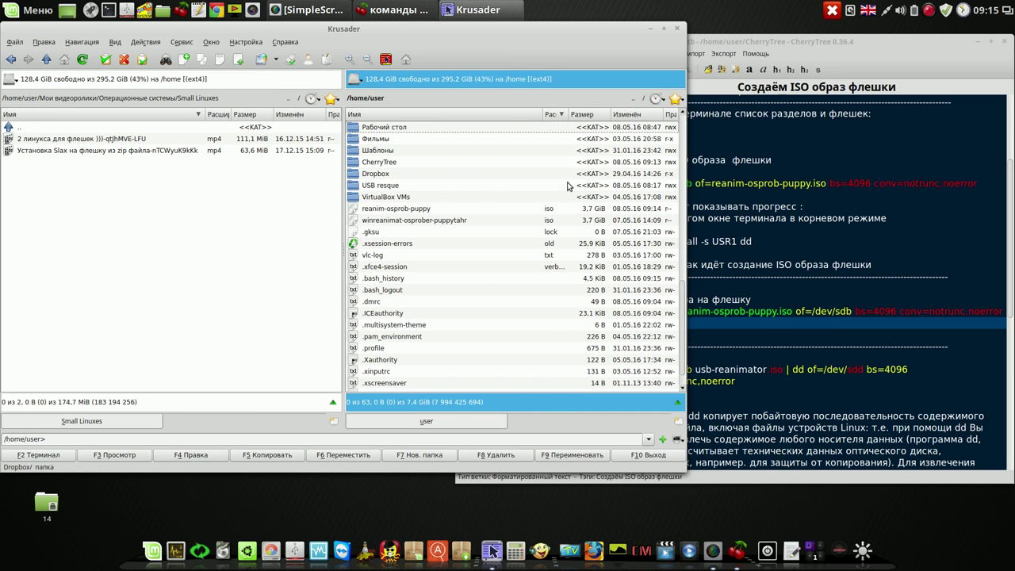
Delete winreanimat-osprober-puppytahr.iso, keeping reanim-osprob-puppy.iso.
left_click(413, 211)
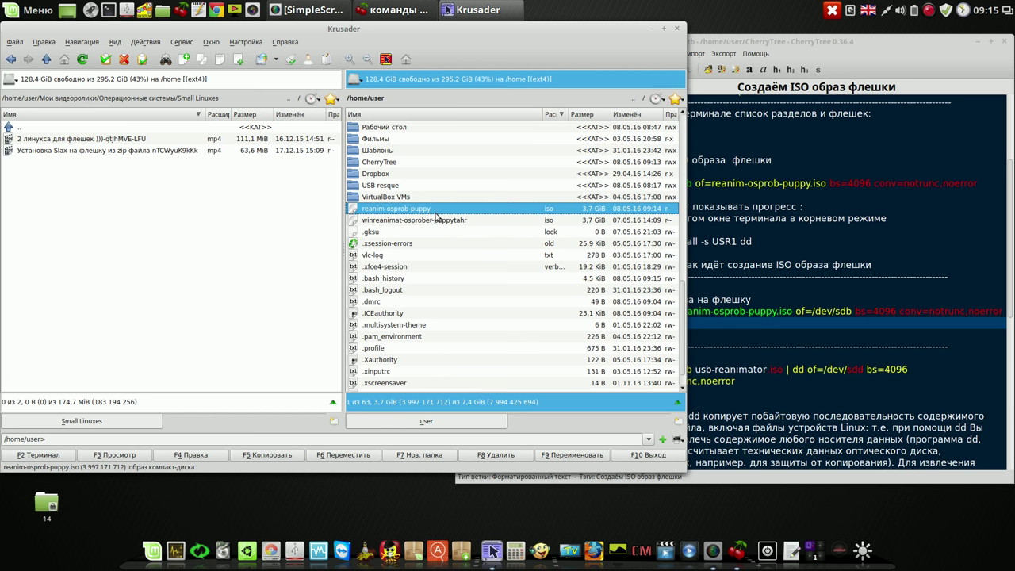
left_click(436, 220)
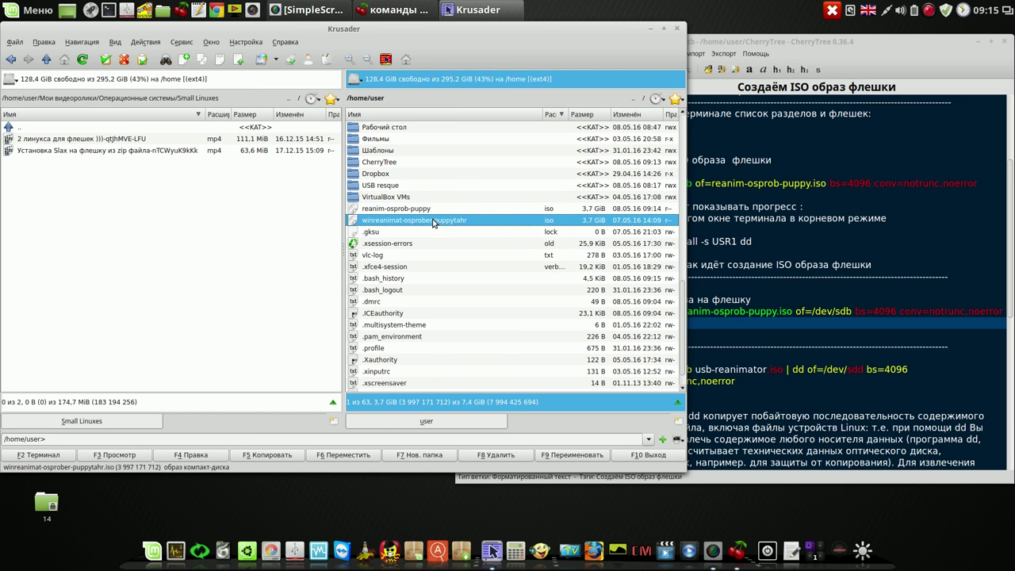
left_click(500, 455)
left_click(389, 290)
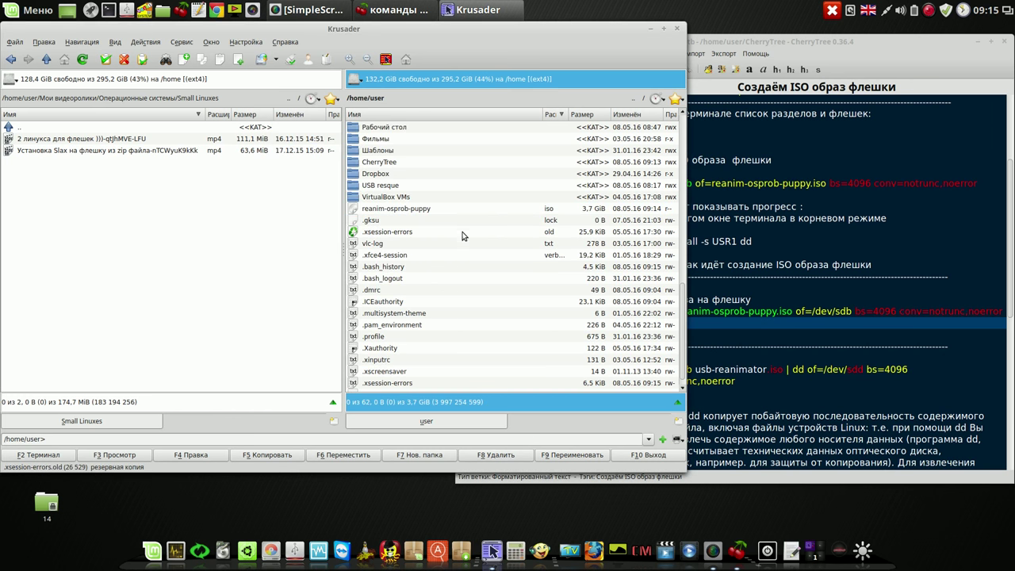
left_click(437, 209)
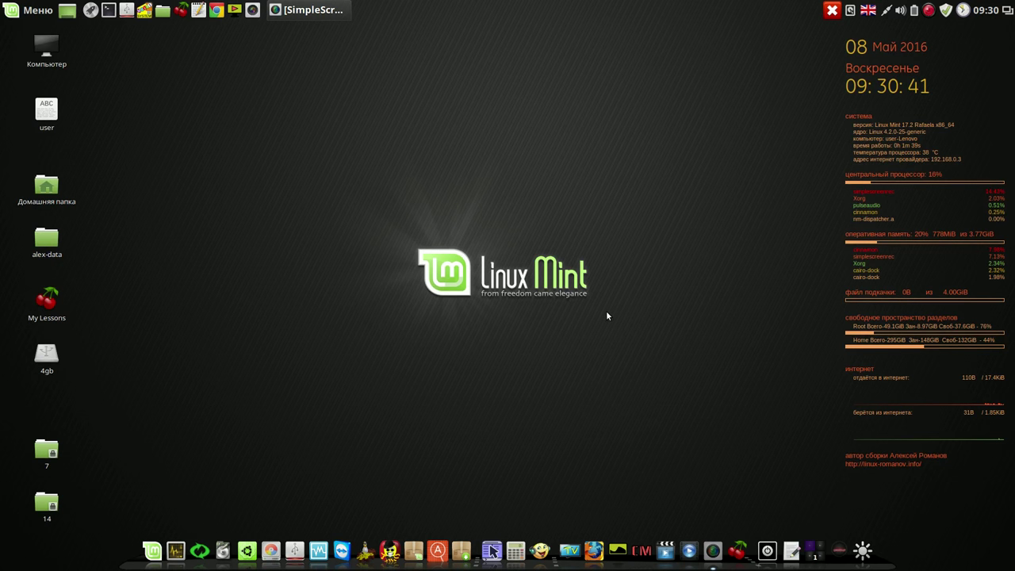
In USB Stick Formatter, choose the 4GB TDKMedia Trans-It Drive and set the label to 4gb.
left_click(293, 547)
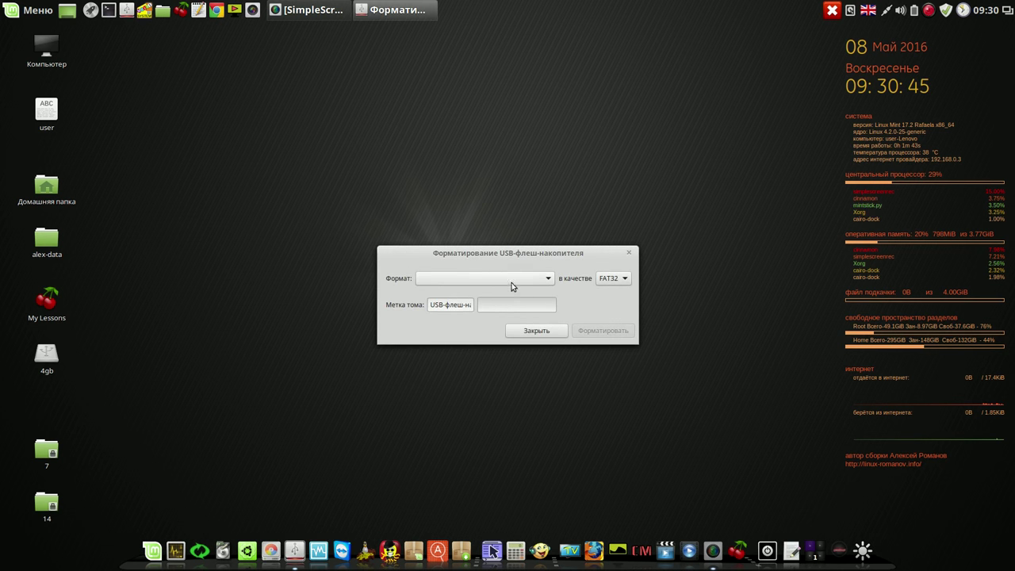
left_click(513, 279)
left_click(513, 280)
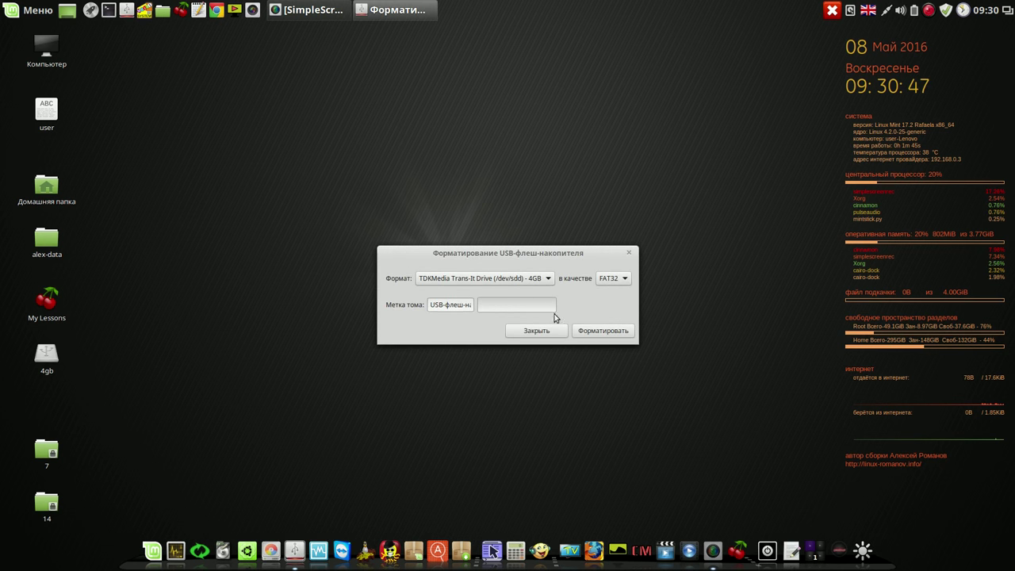
triple_click(443, 306)
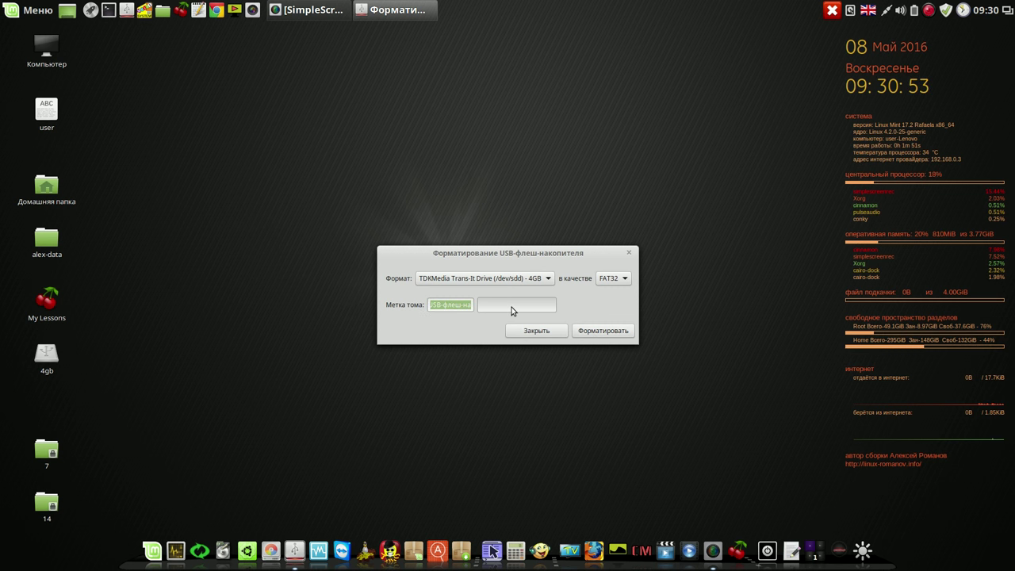
type("4gb")
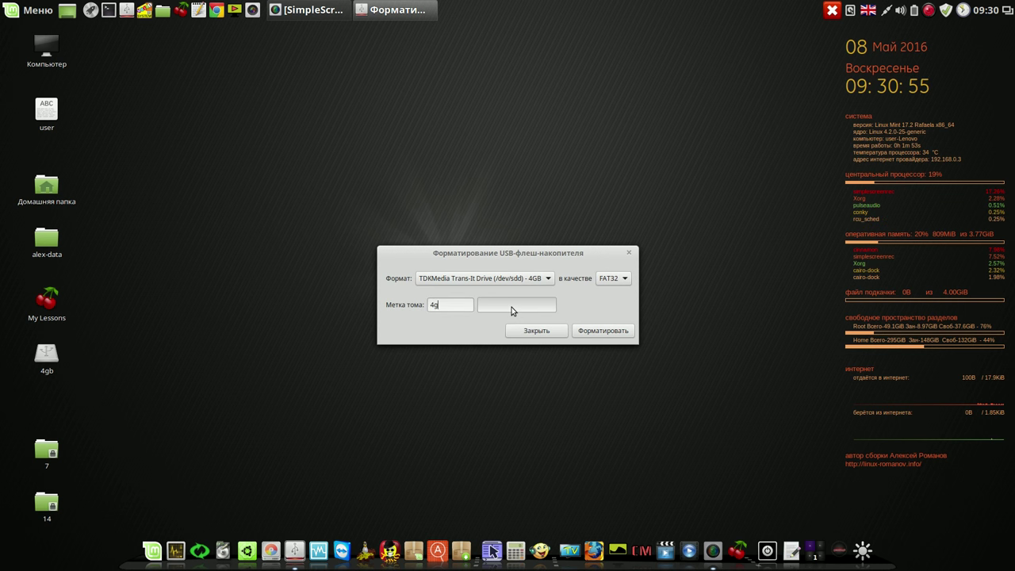
Format the drive after authenticating with the password, then dismiss the success message and close the formatter.
left_click(606, 331)
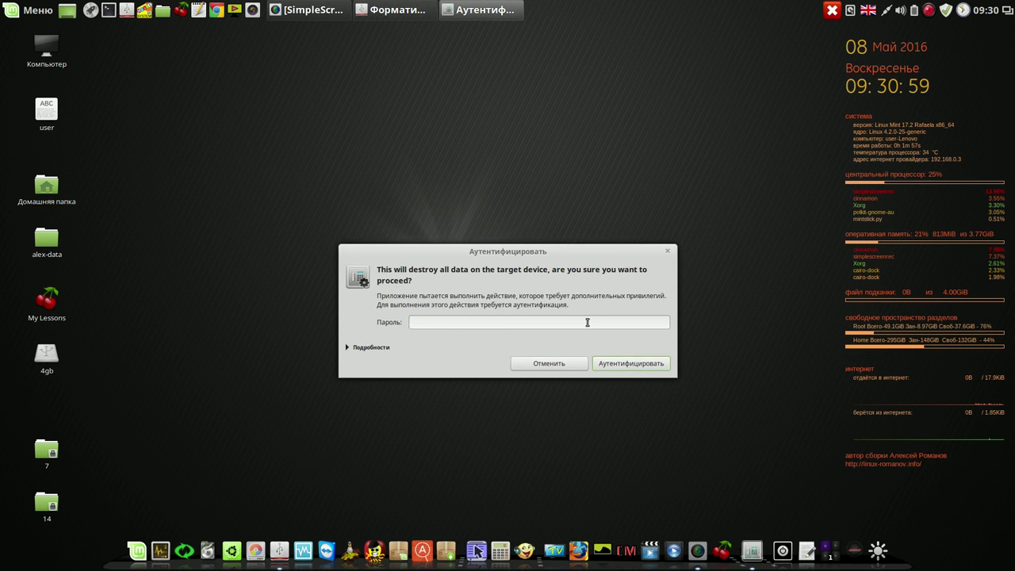
type("****")
left_click(622, 363)
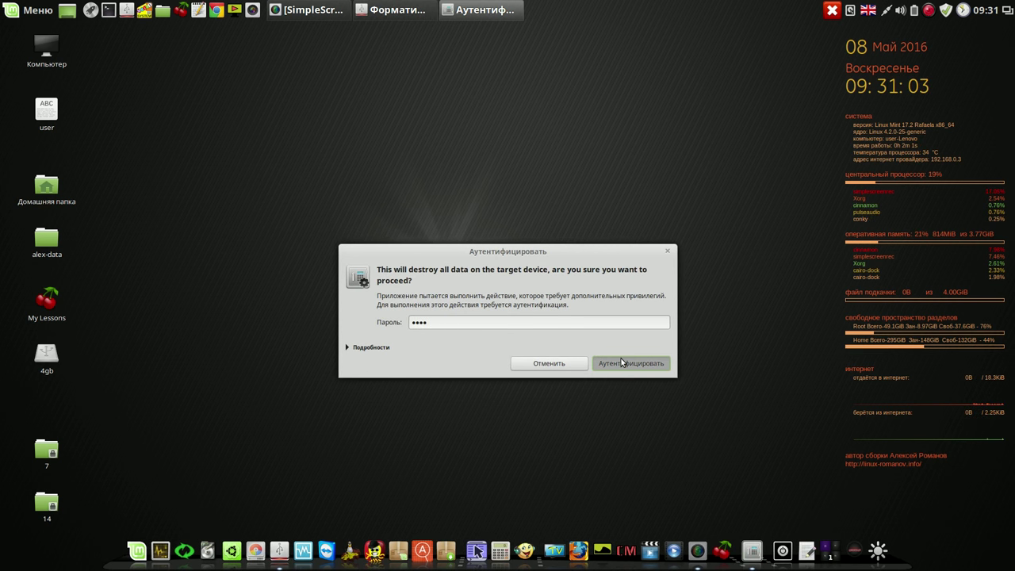
left_click_drag(590, 253, 544, 95)
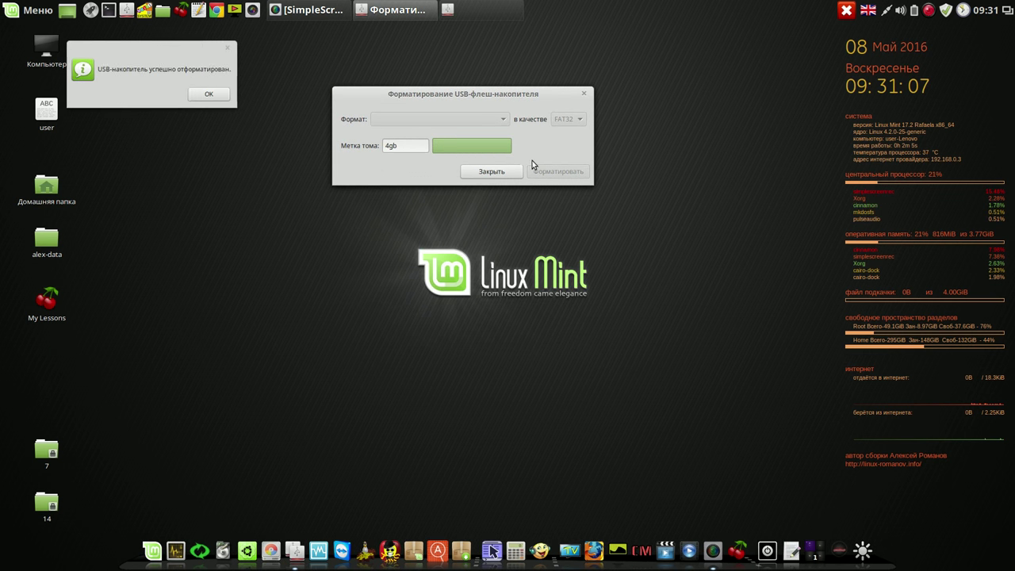
left_click(209, 95)
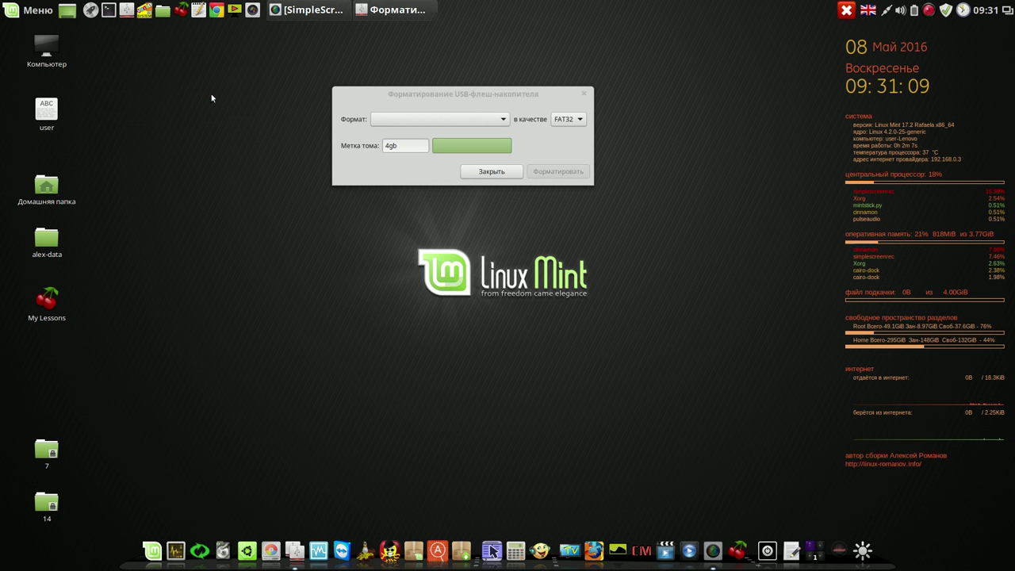
left_click(492, 171)
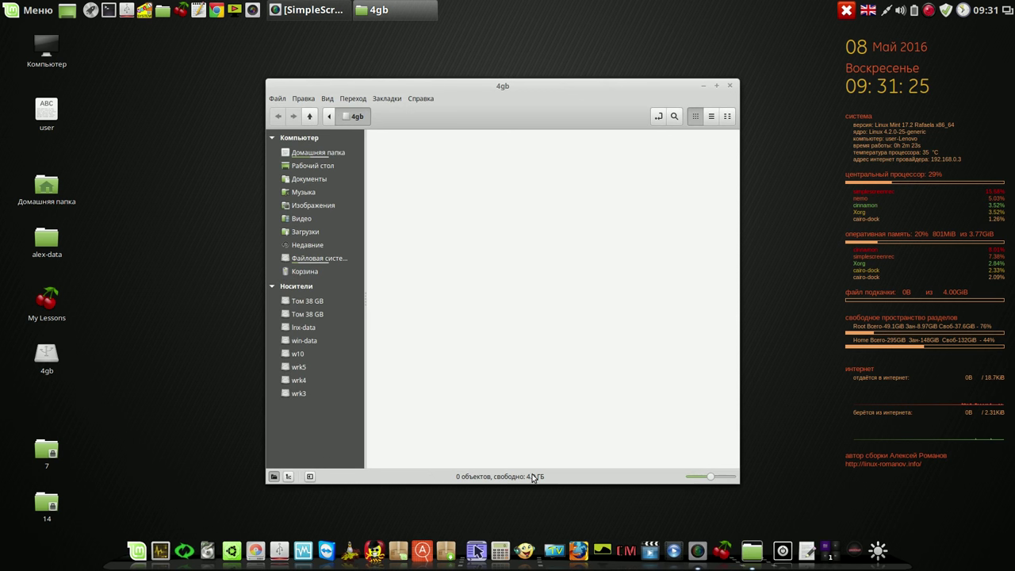
left_click(730, 85)
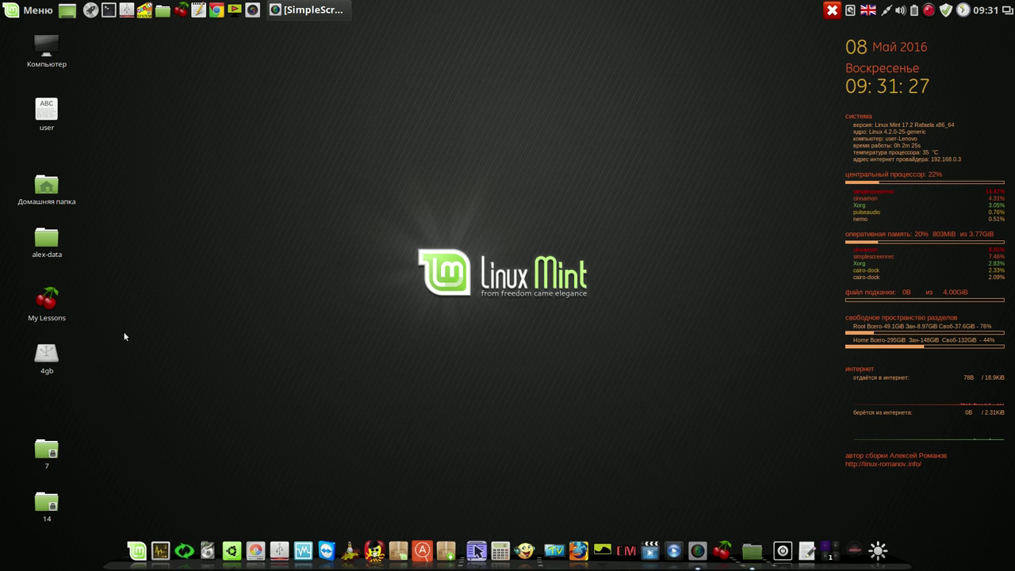
right_click(49, 356)
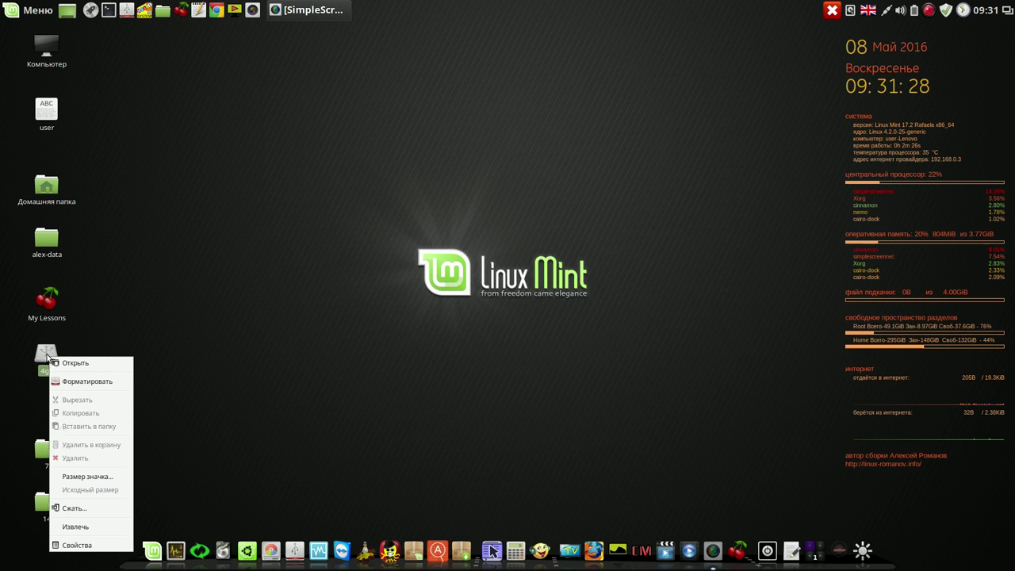
left_click(77, 546)
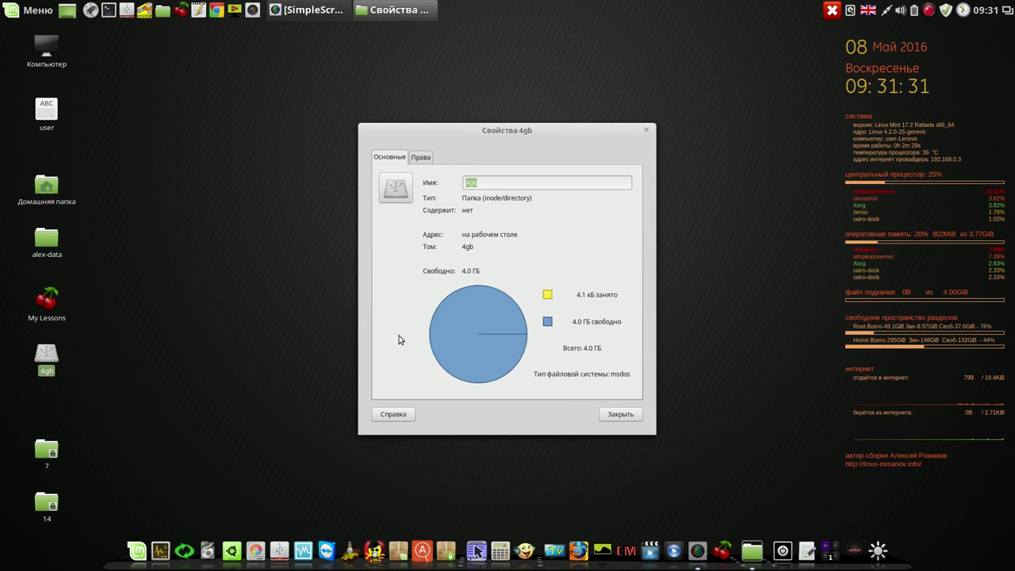
left_click(622, 415)
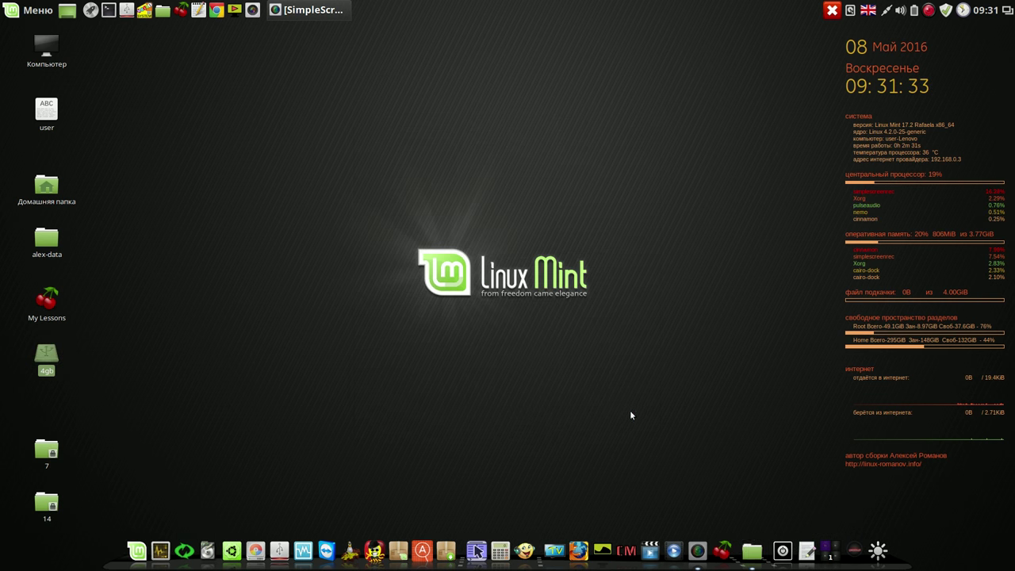
Copy the 'sudo fdisk -l' command from the CherryTree note.
right_click(930, 10)
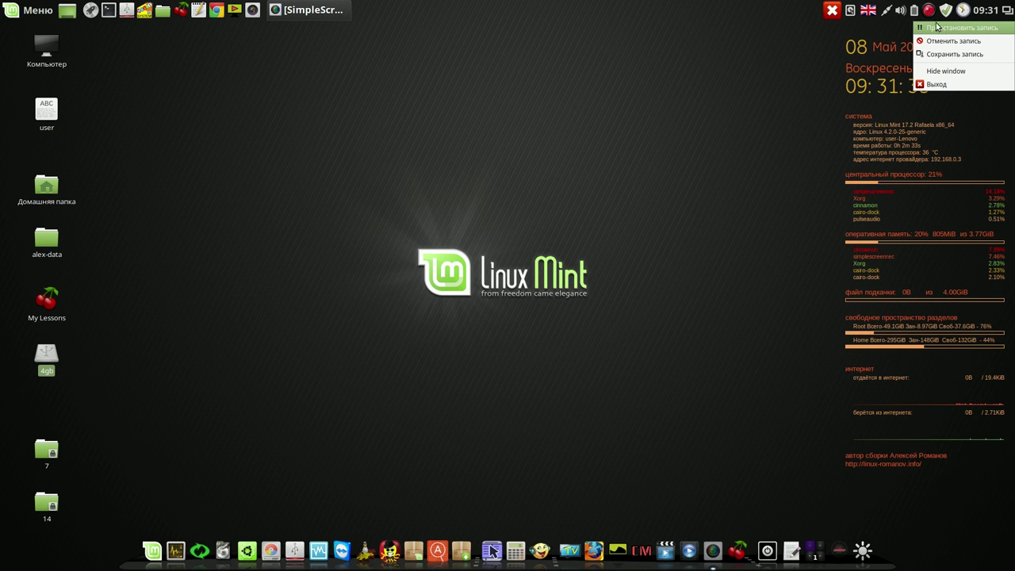
left_click(938, 27)
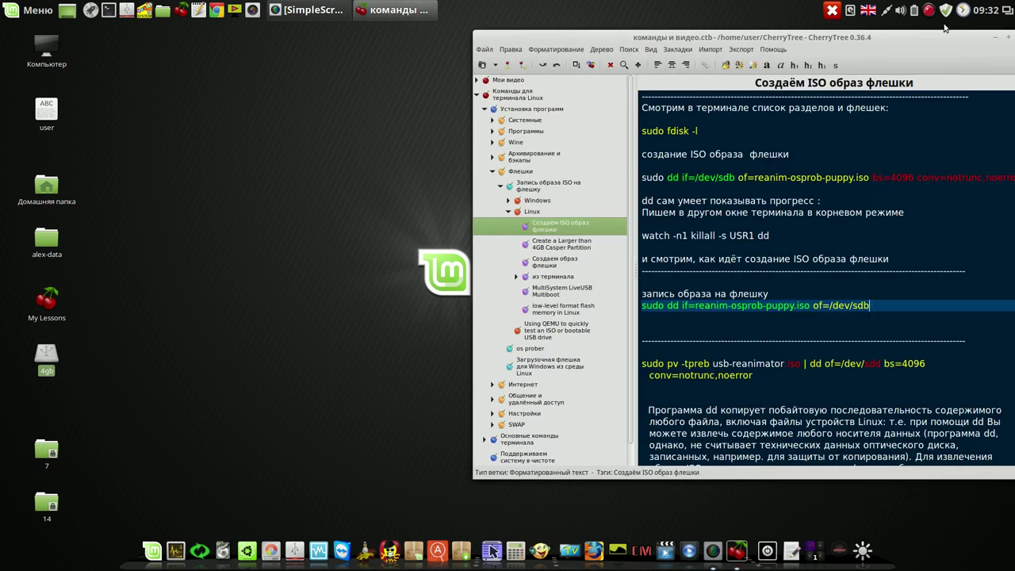
left_click_drag(699, 131, 641, 130)
right_click(657, 132)
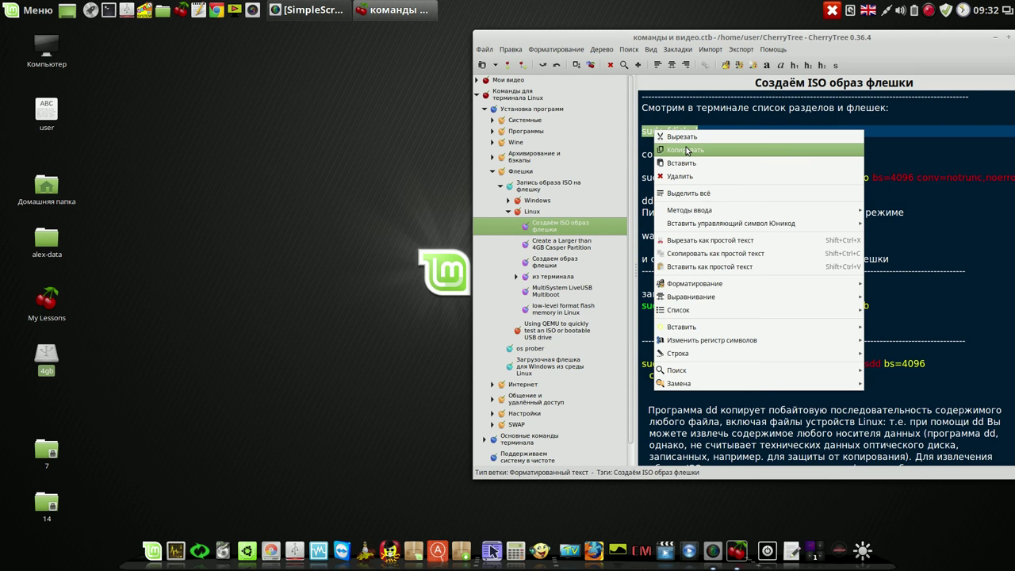
left_click(687, 151)
Paste and run sudo fdisk -l in a new terminal.
left_click(109, 10)
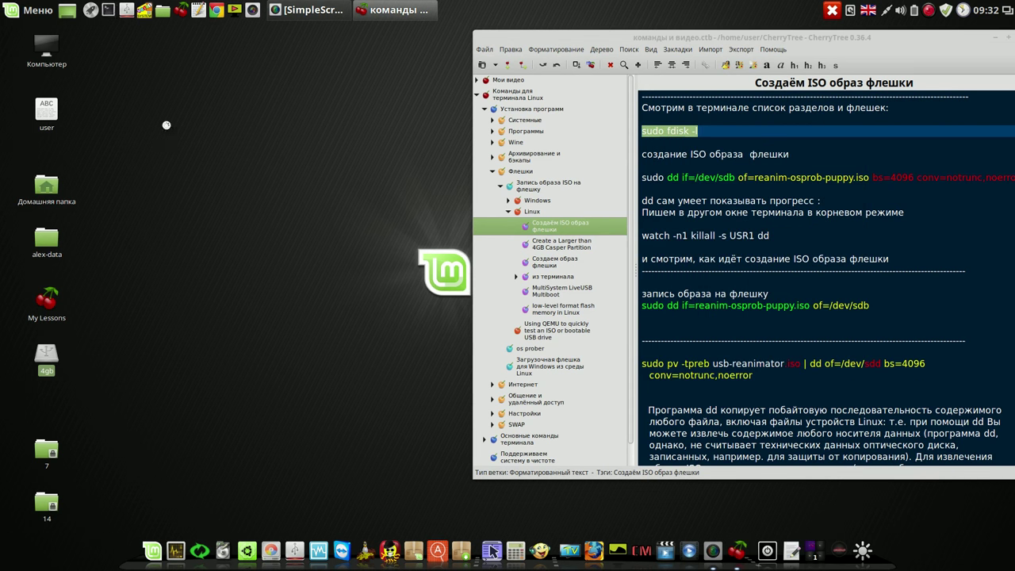
right_click(450, 202)
left_click(487, 271)
key("Return")
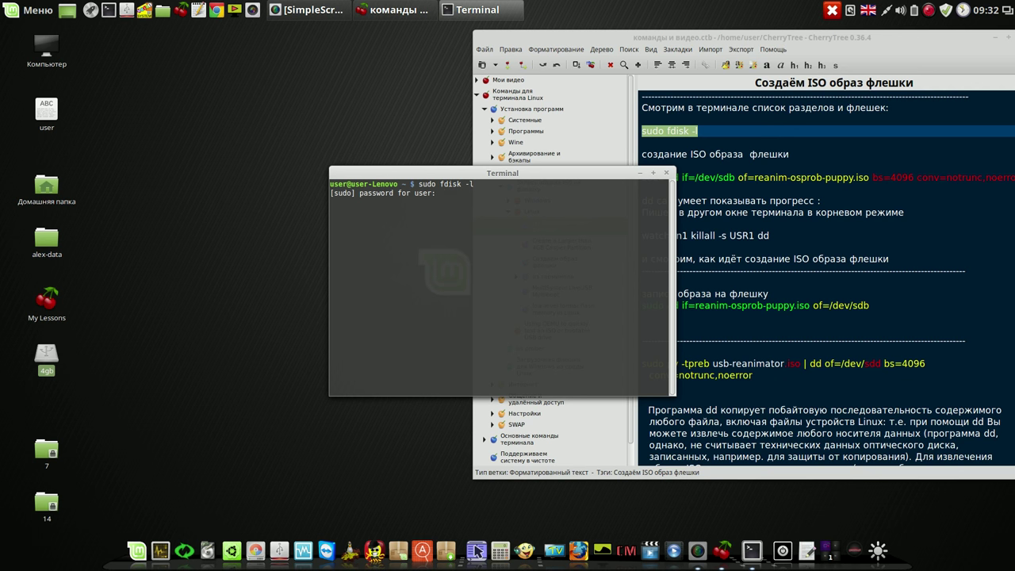
Submit the sudo password to list the disks, and change the note's dd target from /dev/sdb to /dev/sdd.
key("Return")
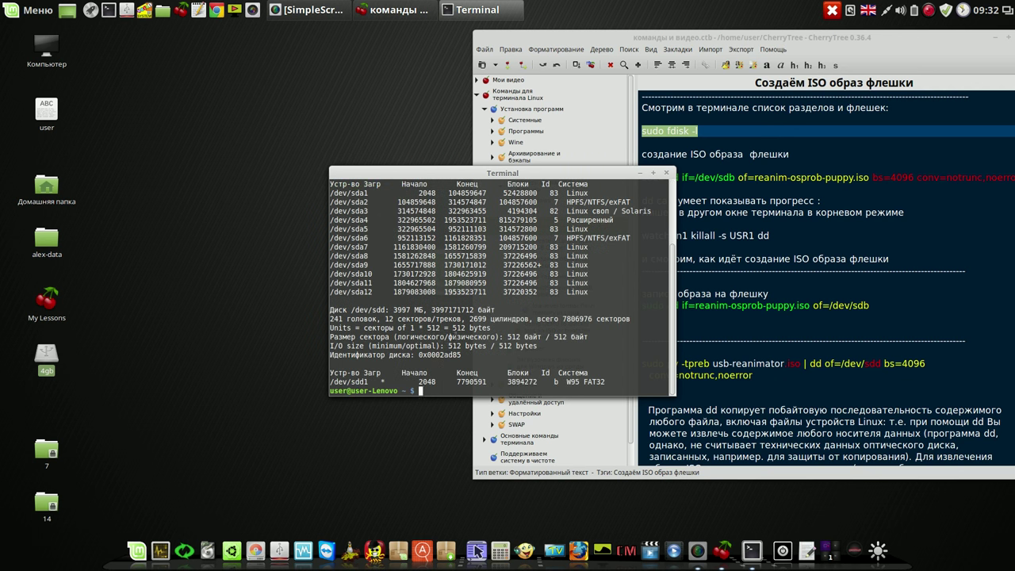
left_click_drag(517, 174, 330, 93)
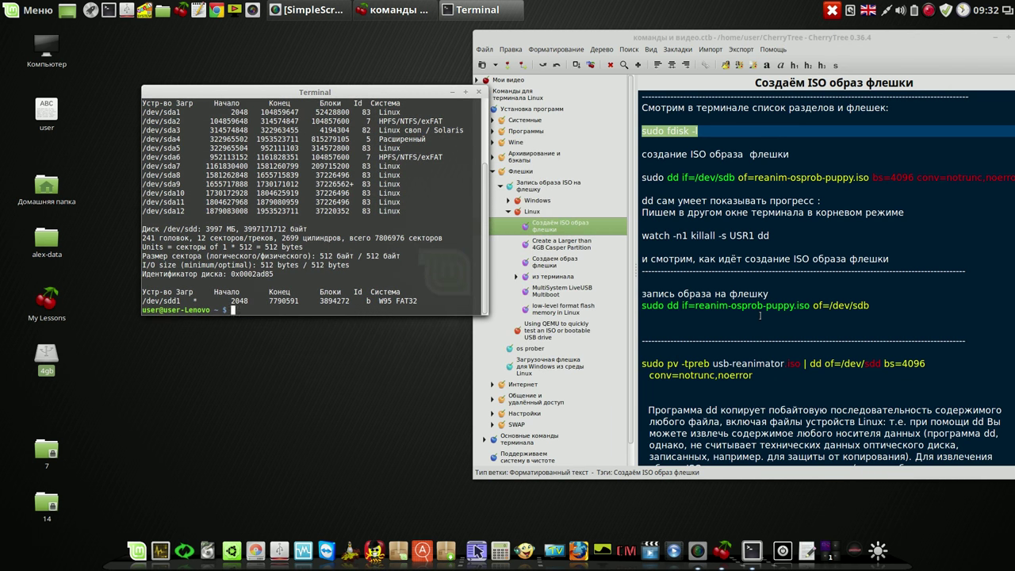
left_click(868, 306)
key("BackSpace")
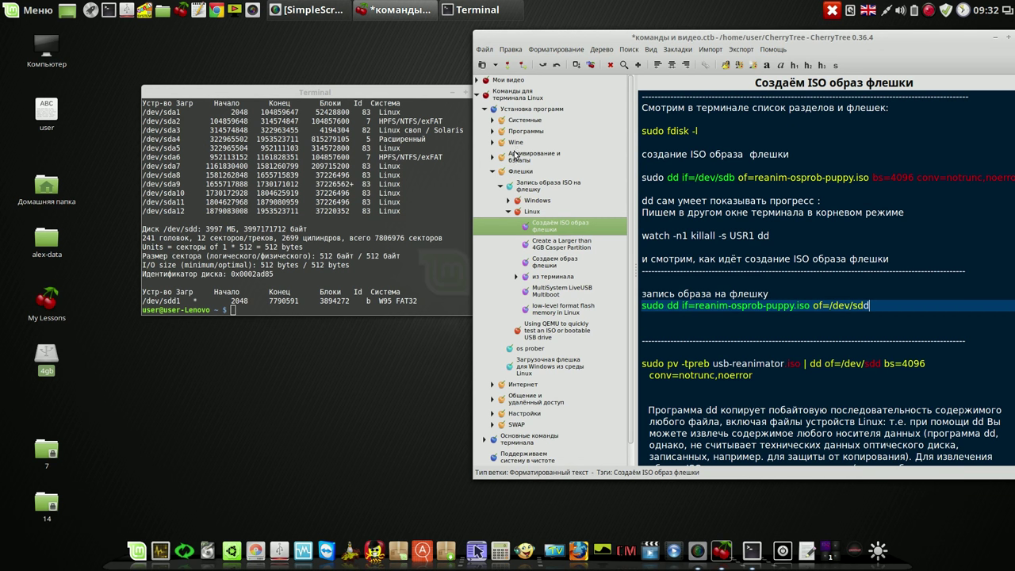
Paste the note's sudo dd line writing reanim-osprob-puppy.iso to /dev/sdd into the terminal.
left_click_drag(443, 93, 392, 49)
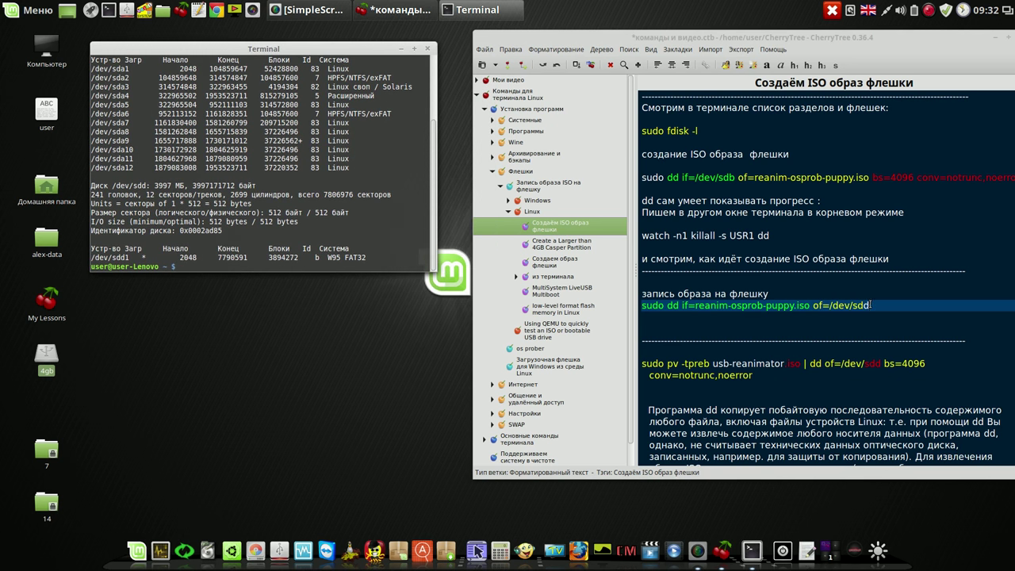
left_click(871, 304)
left_click_drag(871, 305, 644, 308)
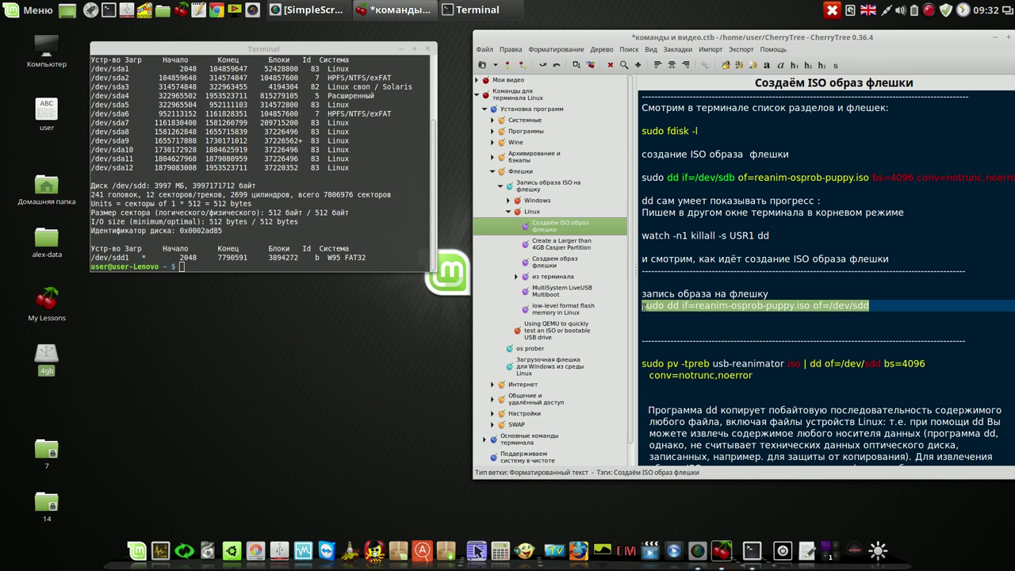
middle_click(252, 263)
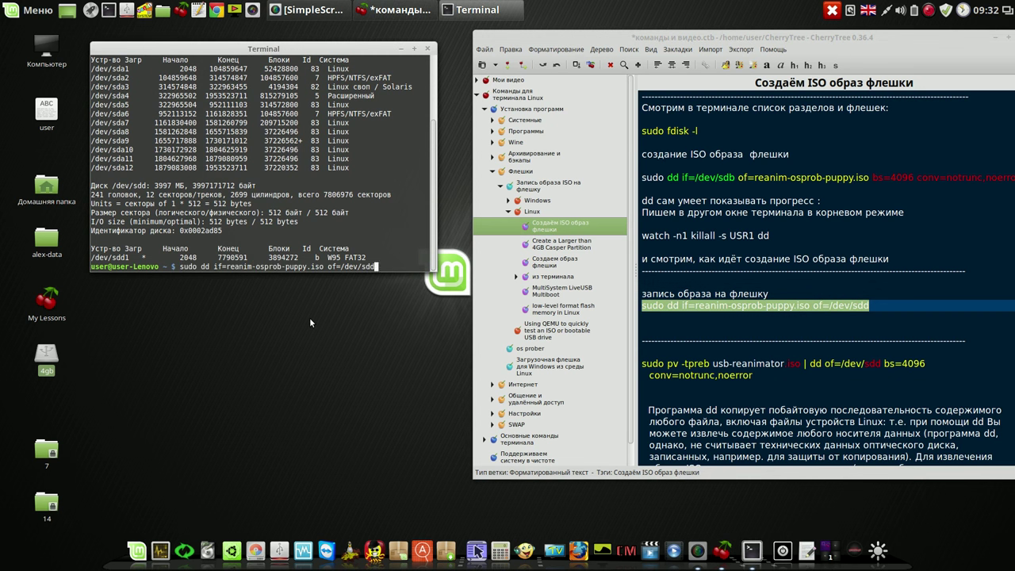
Open a second terminal and become root with su.
left_click(109, 10)
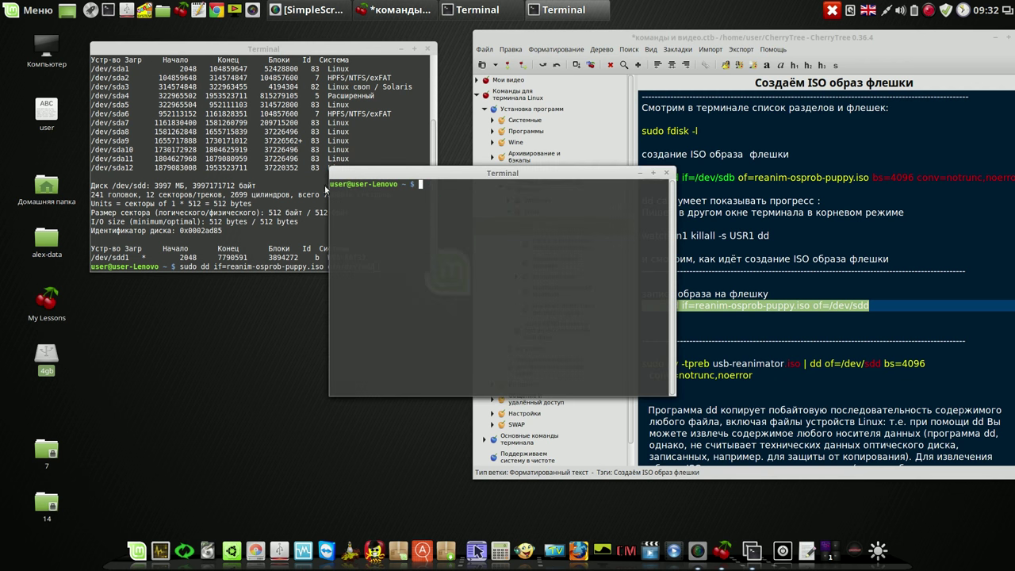
left_click(215, 311)
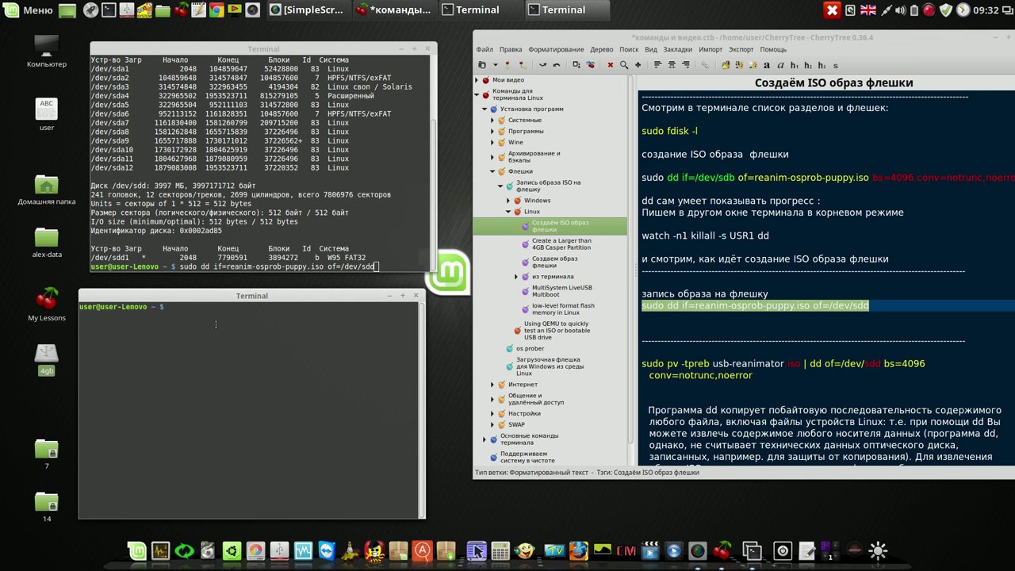
type("user")
key("BackSpace")
key("BackSpace")
type("su")
key("Return")
key("Return")
Paste watch -n1 killall -s USR1 dd from the notes into the root terminal.
left_click_drag(772, 235, 641, 236)
left_click(237, 332)
middle_click(236, 332)
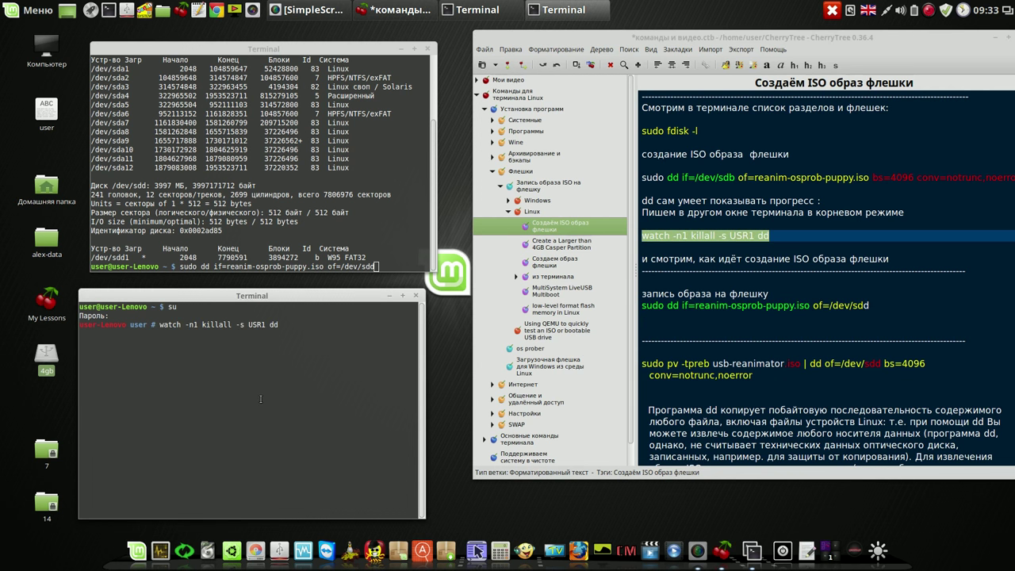
left_click(378, 265)
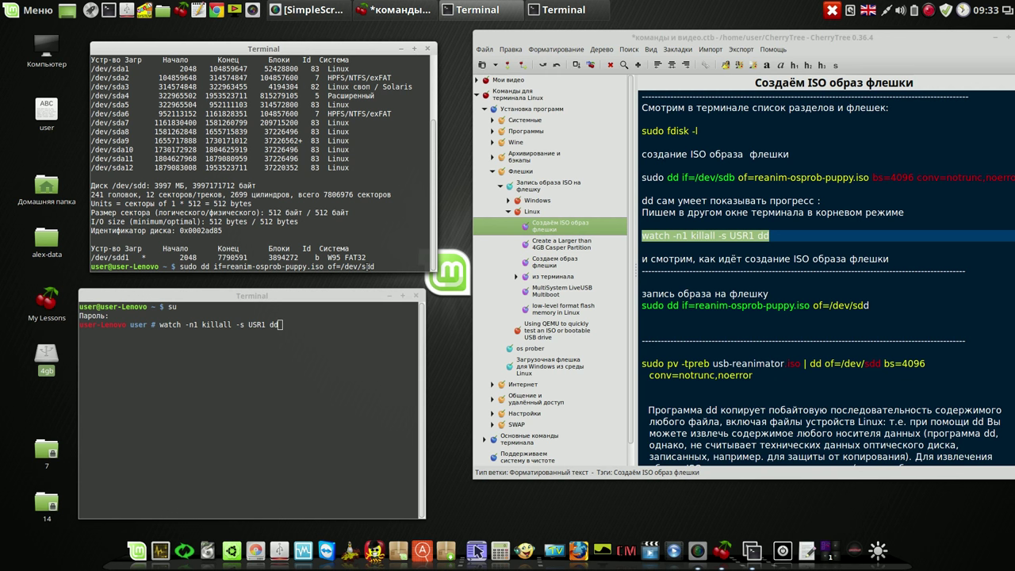
Open the home folder in Nemo and select reanim-osprob-puppy.iso.
left_click(162, 10)
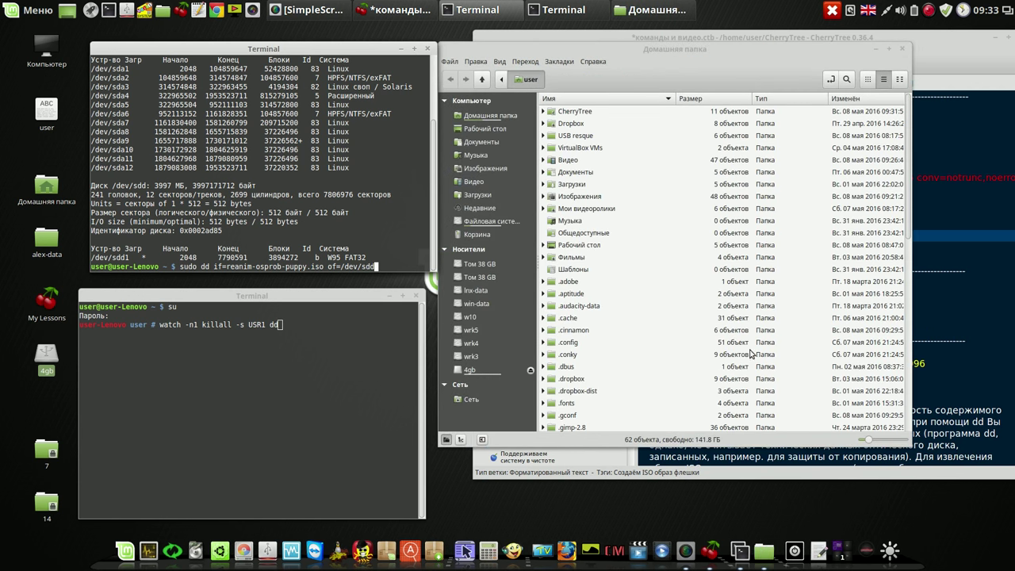
left_click(908, 275)
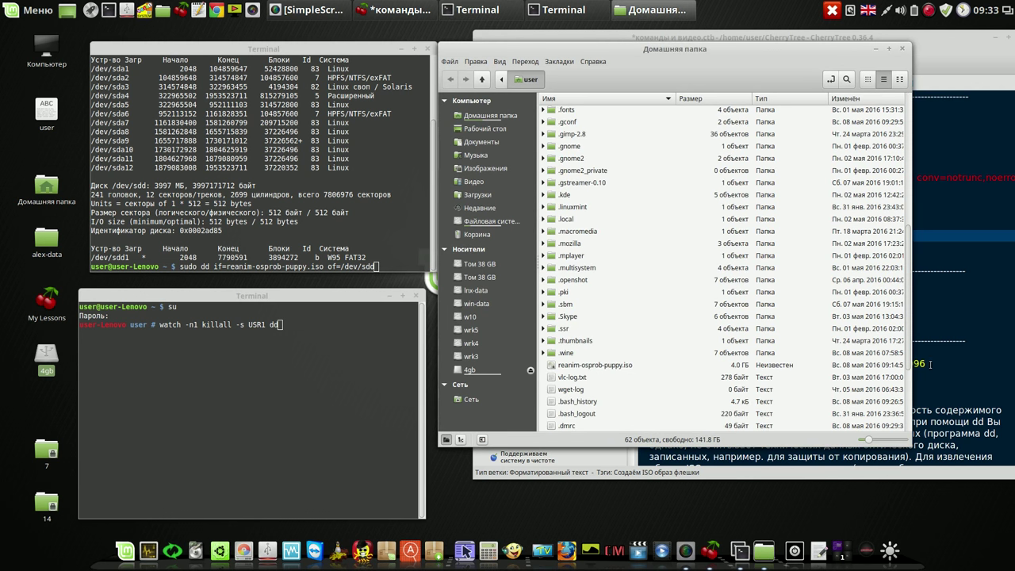
scroll(644, 278, "down", 3)
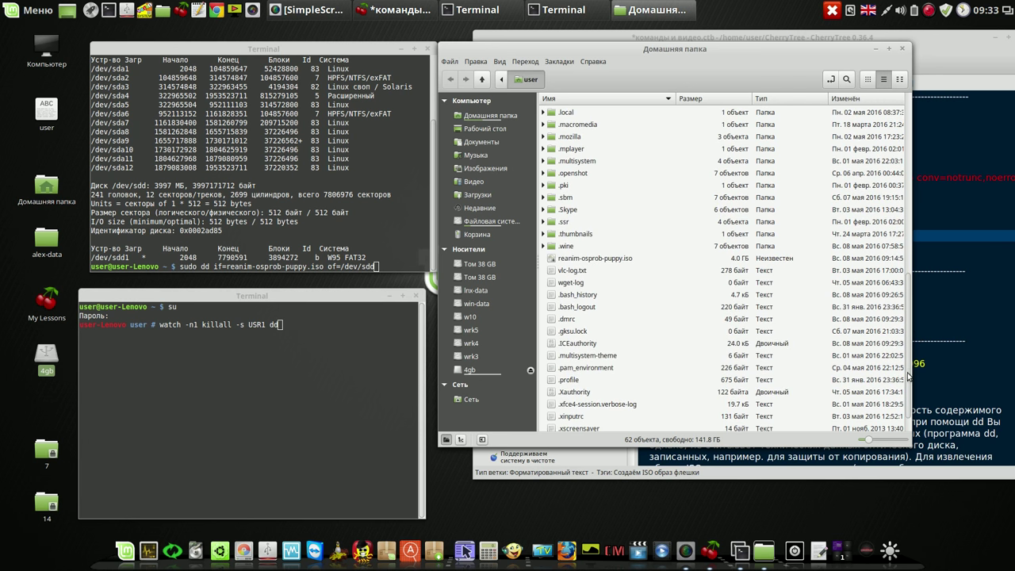
left_click(625, 260)
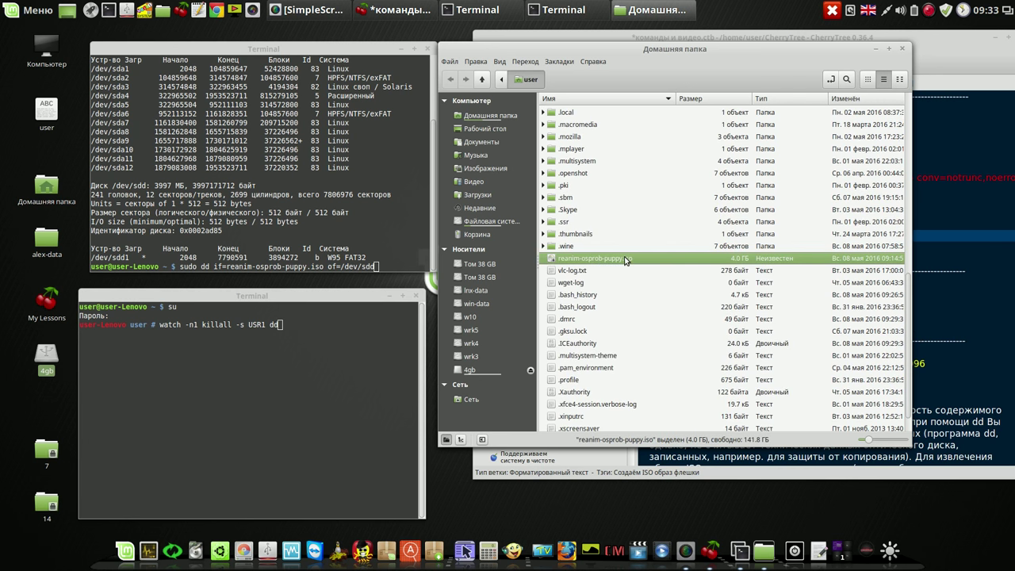
Check the ISO's properties and Права (4.0 GB, root-owned), then close Nemo.
right_click(626, 260)
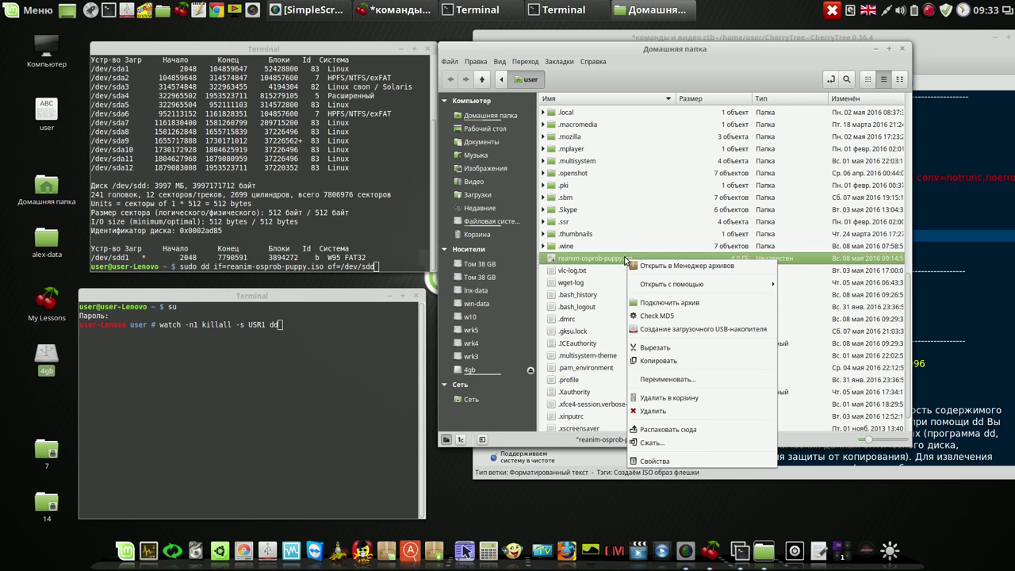
left_click(655, 461)
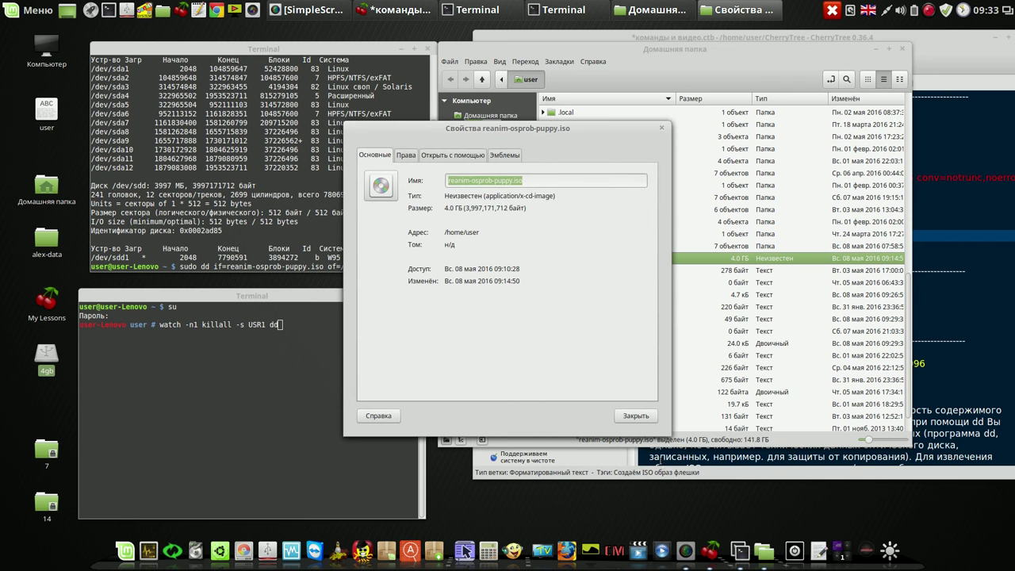
left_click(406, 157)
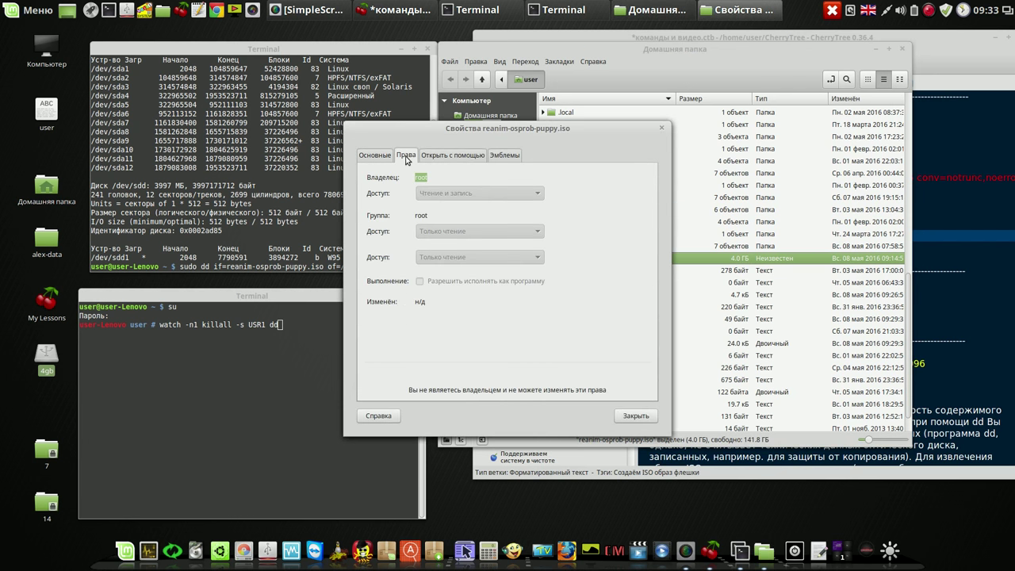
left_click(635, 417)
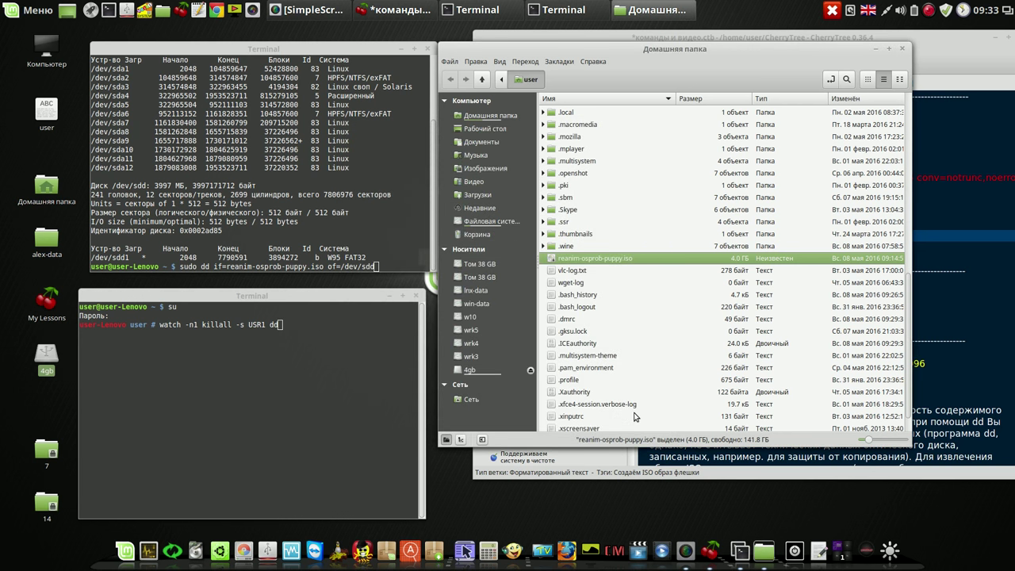
left_click(905, 50)
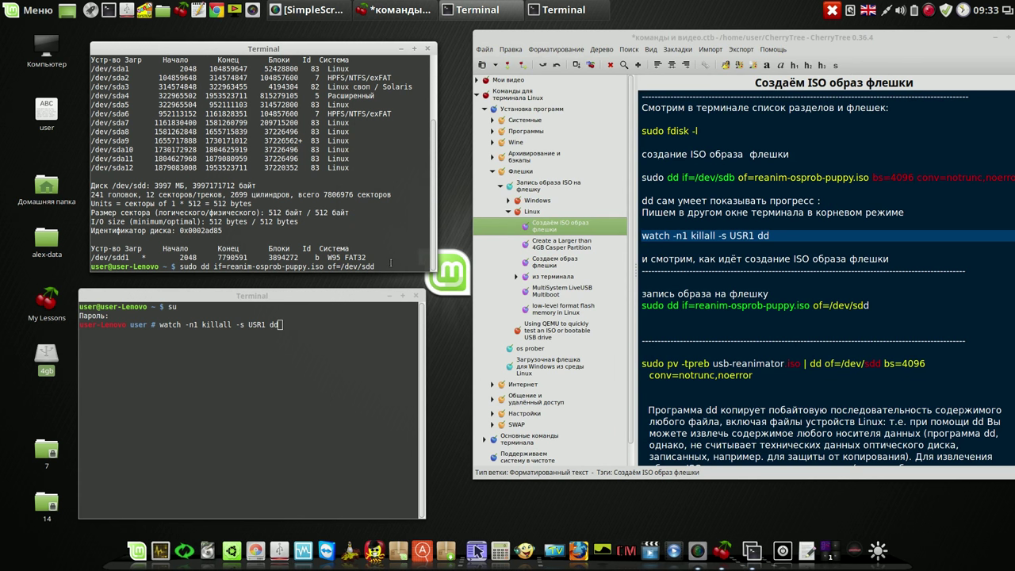
Write reanim-osprob-puppy.iso to /dev/sdd with dd, with watch -n1 killall -s USR1 dd showing progress.
key("Return")
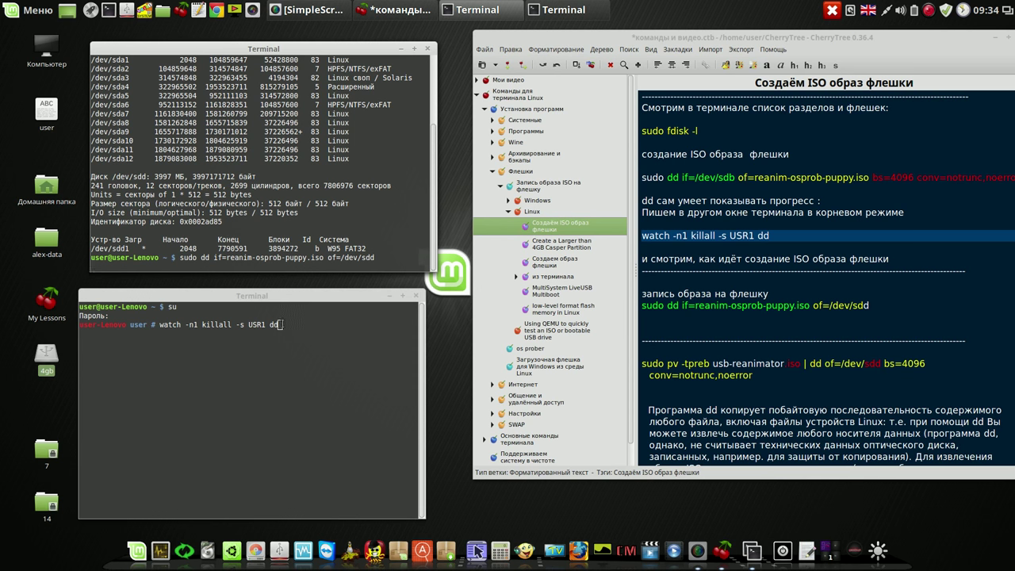
left_click(279, 356)
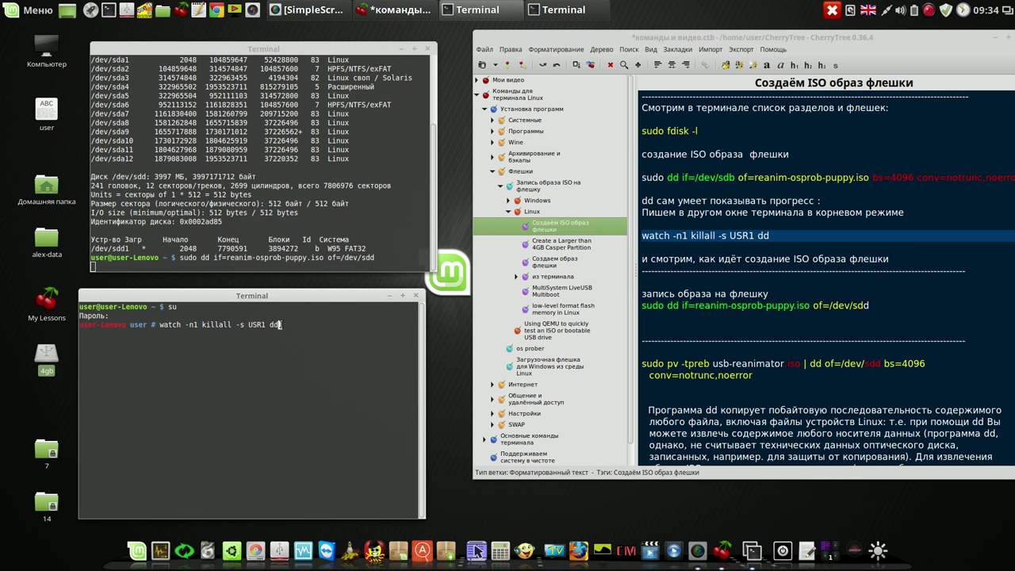
key("Return")
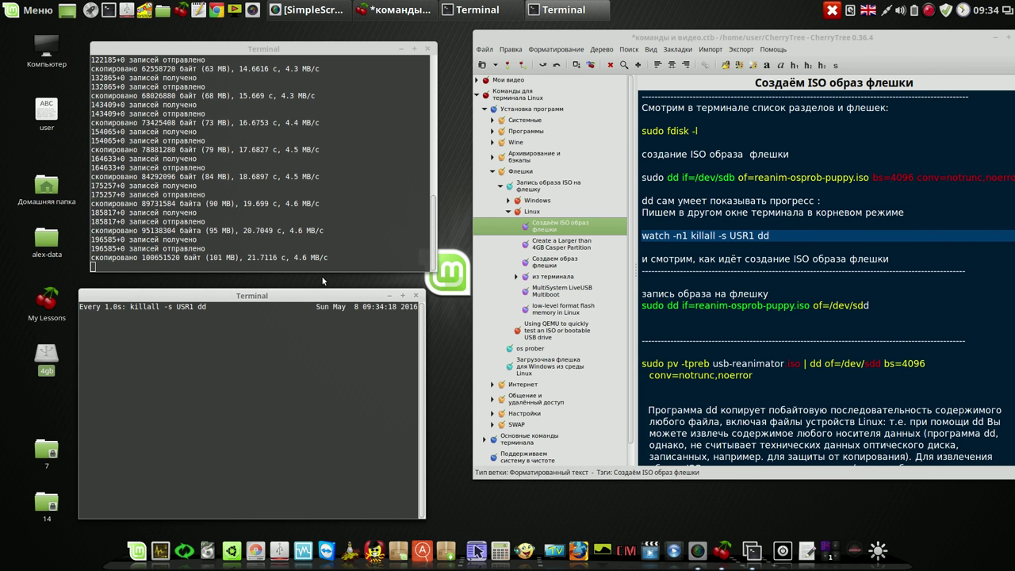
left_click(928, 10)
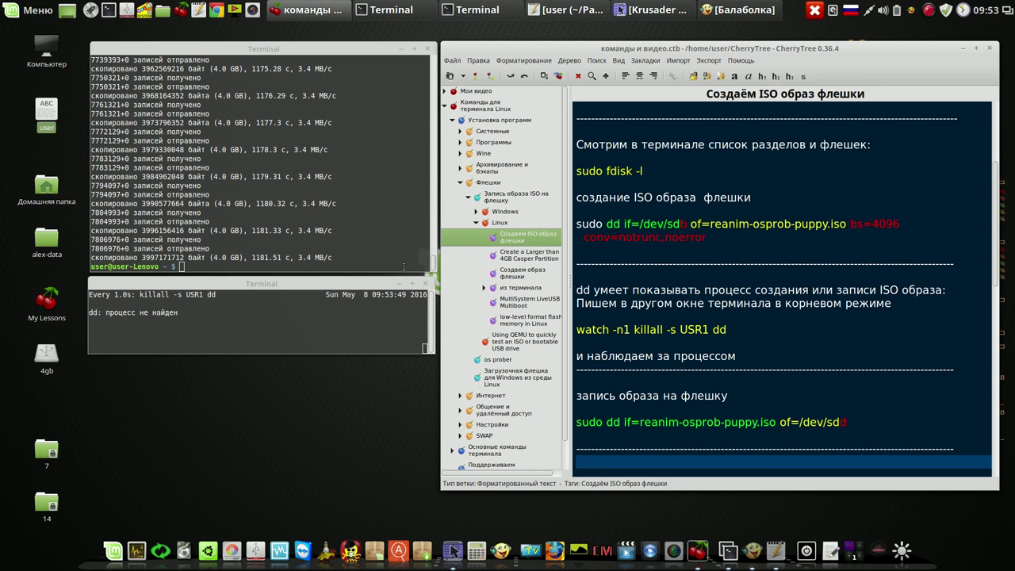
Close the watch and dd terminals, confirming Закрыть терминал, and minimise CherryTree.
left_click(426, 283)
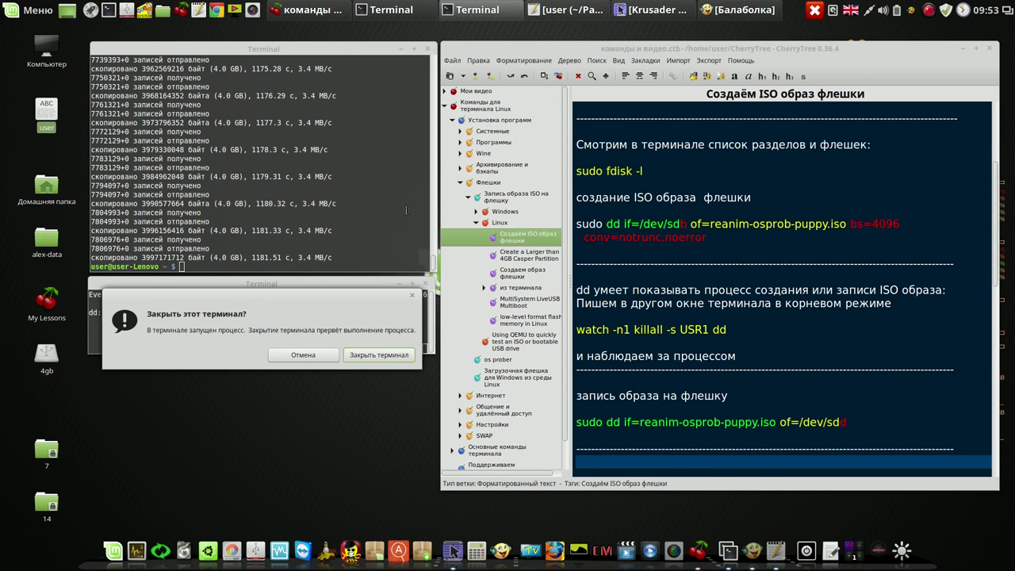
left_click(387, 355)
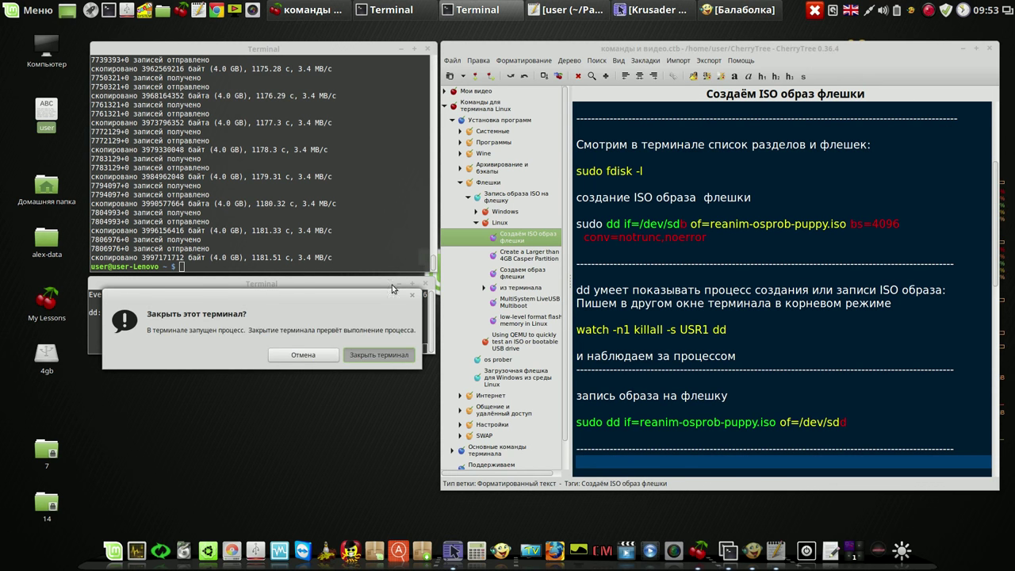
left_click(428, 50)
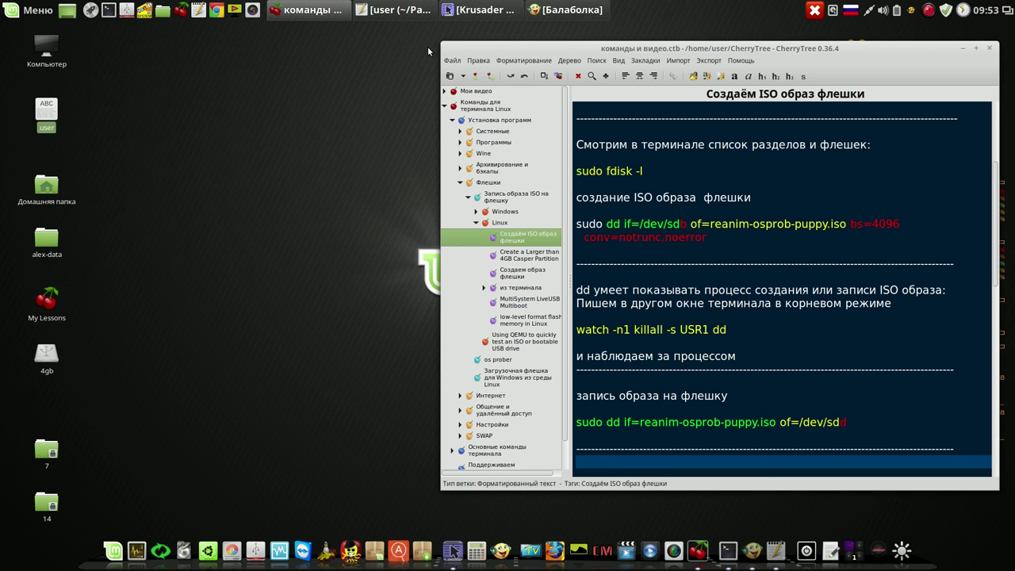
left_click(963, 49)
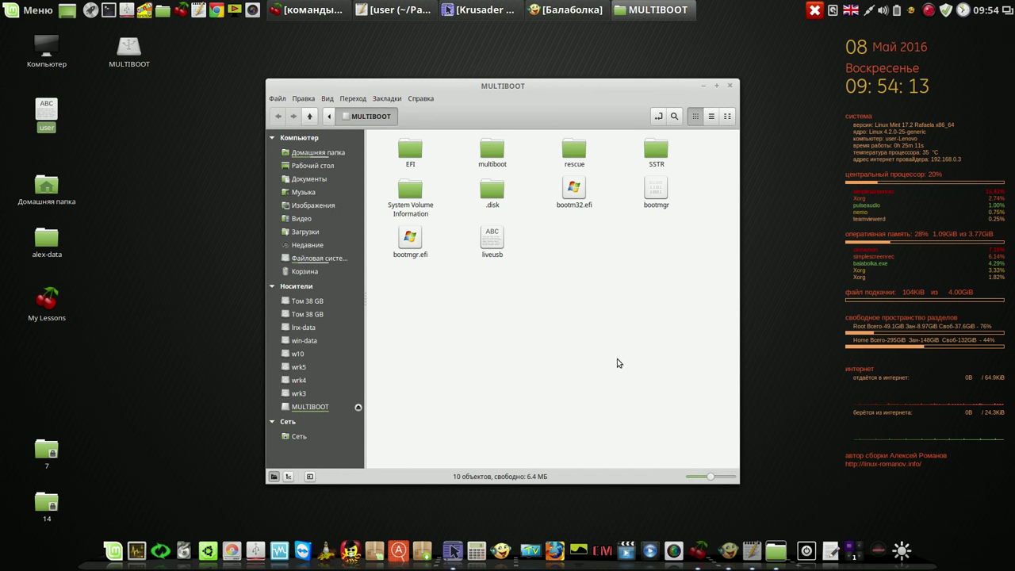
Close the MULTIBOOT folder and check the drive's properties: 4.0 GB used, 6.4 MB free, msdos.
left_click(731, 88)
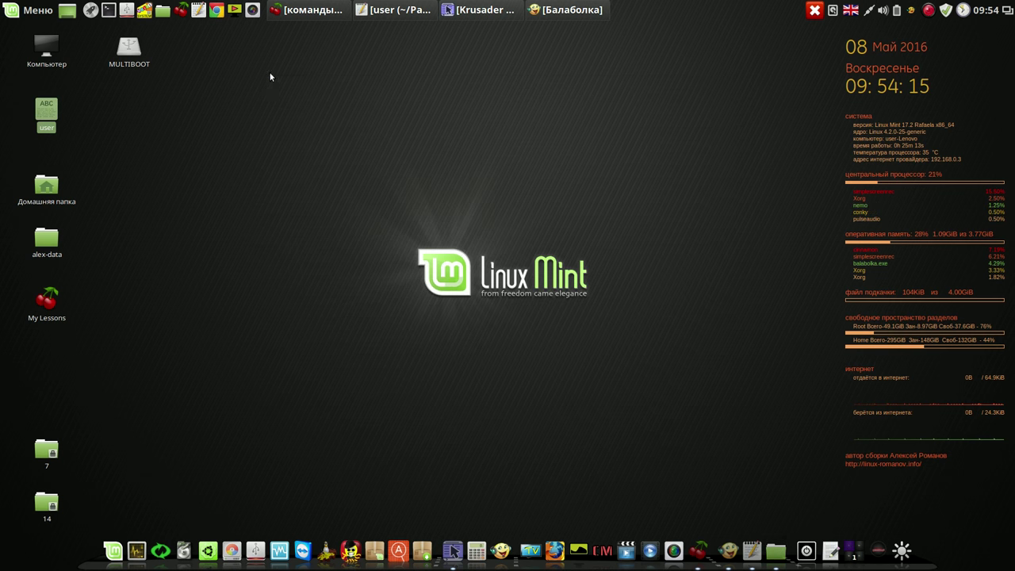
right_click(126, 55)
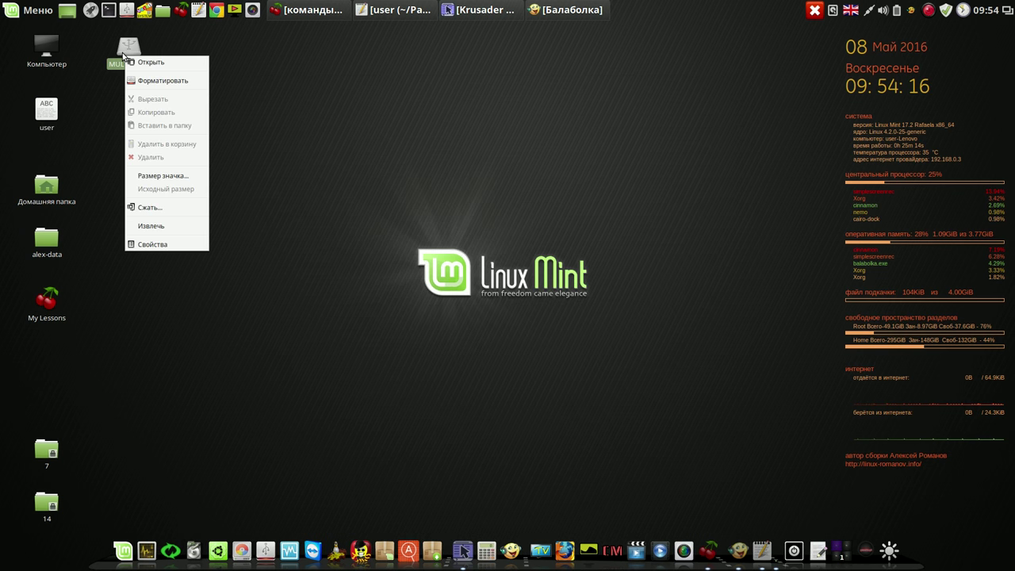
left_click(152, 245)
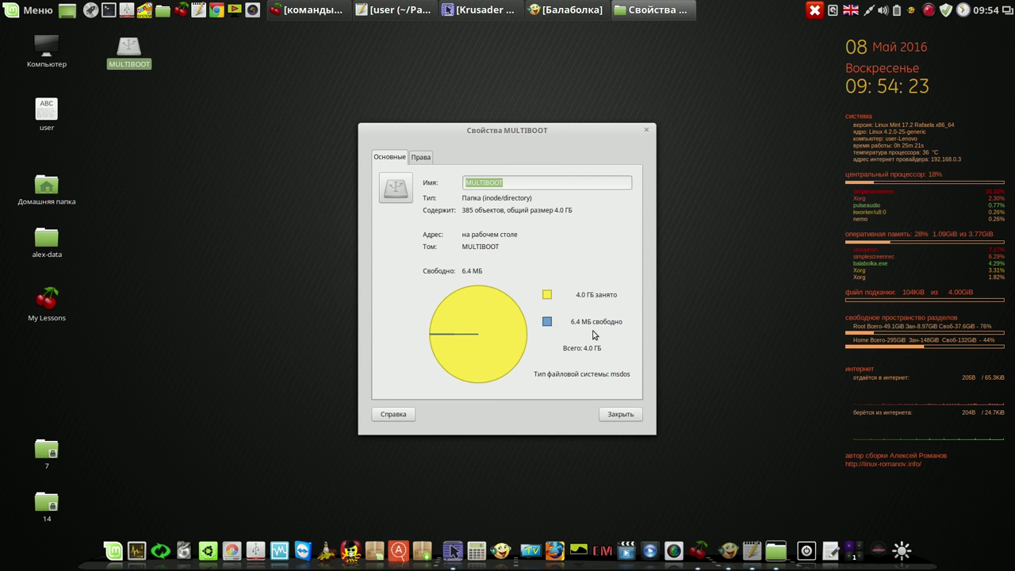
left_click(615, 414)
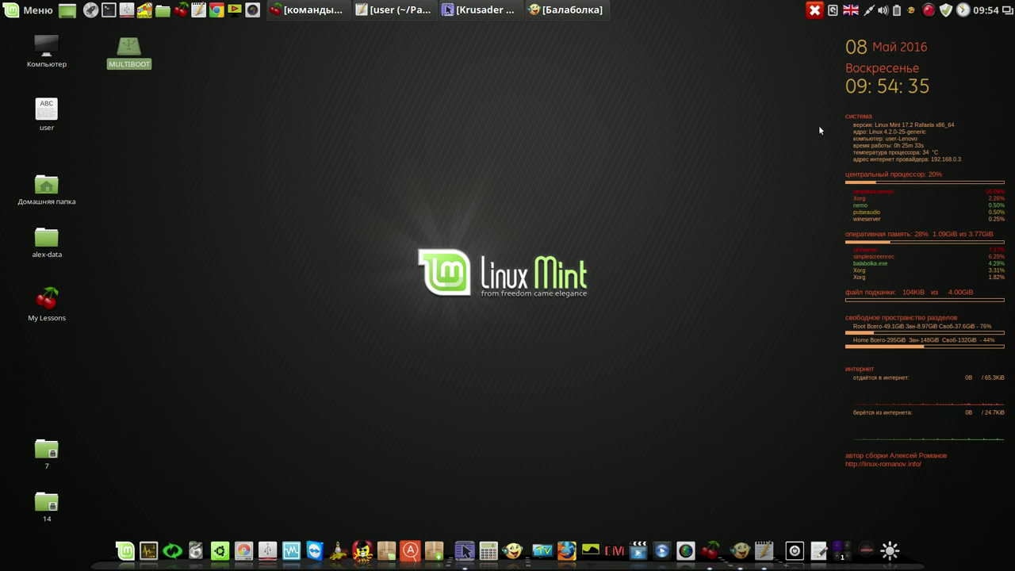
right_click(930, 11)
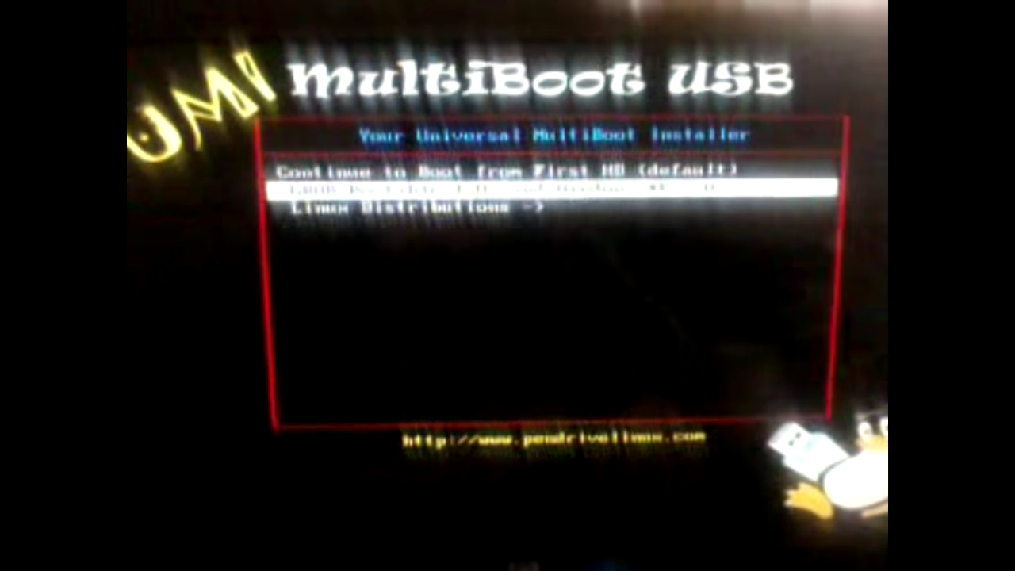
In the Bootable ISOs submenu, boot os_prober.iso from Memory.
key("Return")
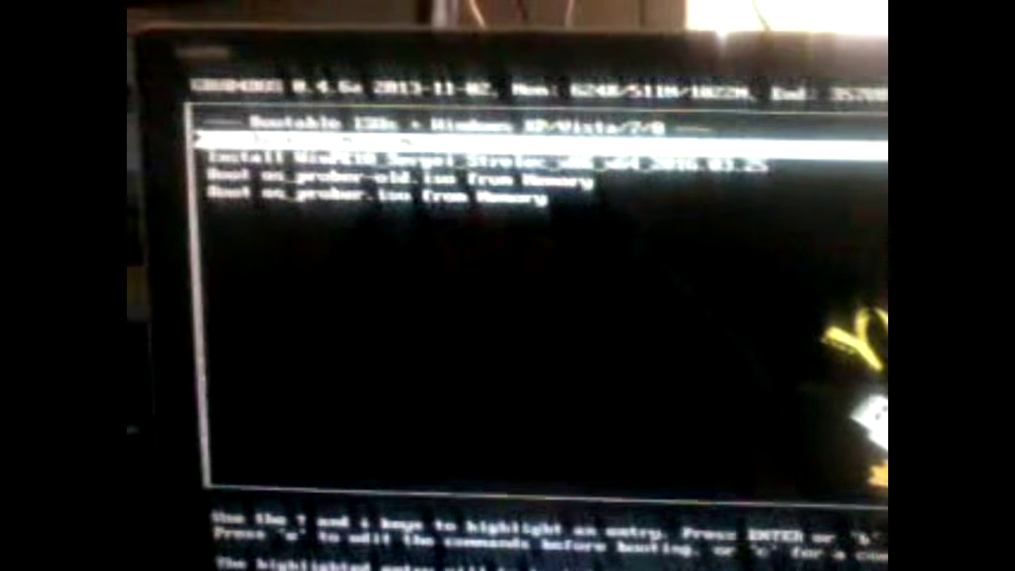
key("Down")
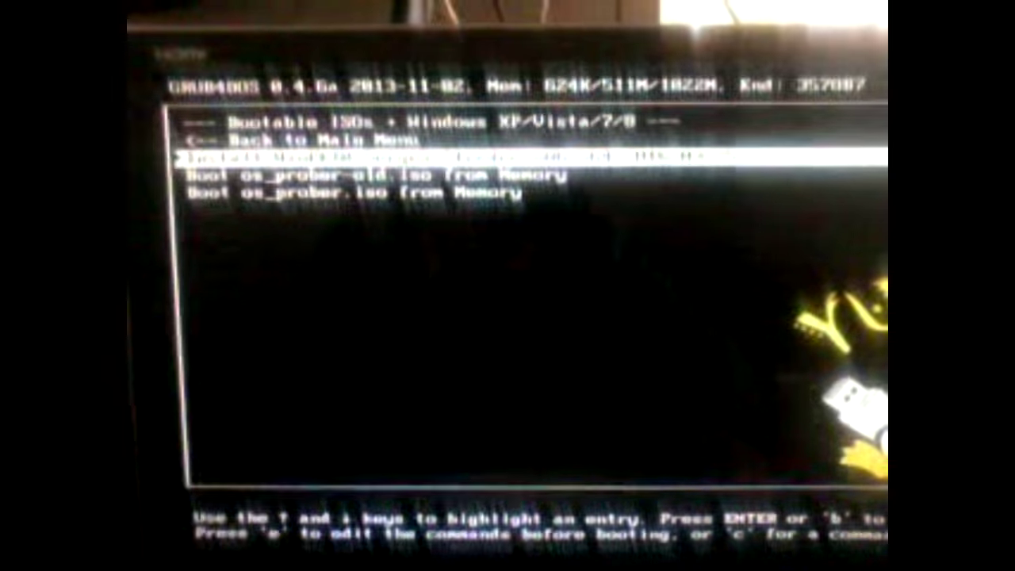
key("Down")
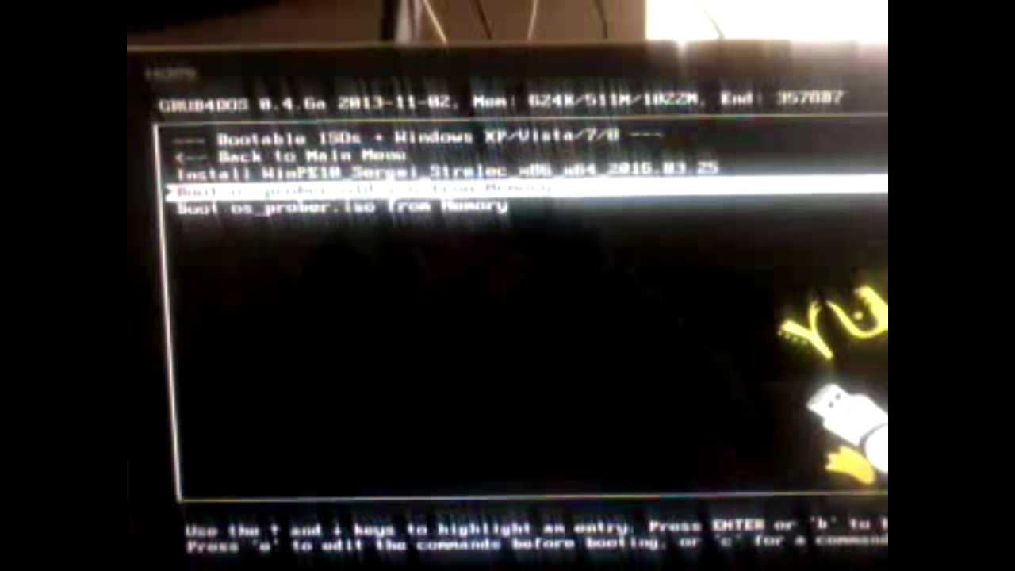
key("Down")
key("Return")
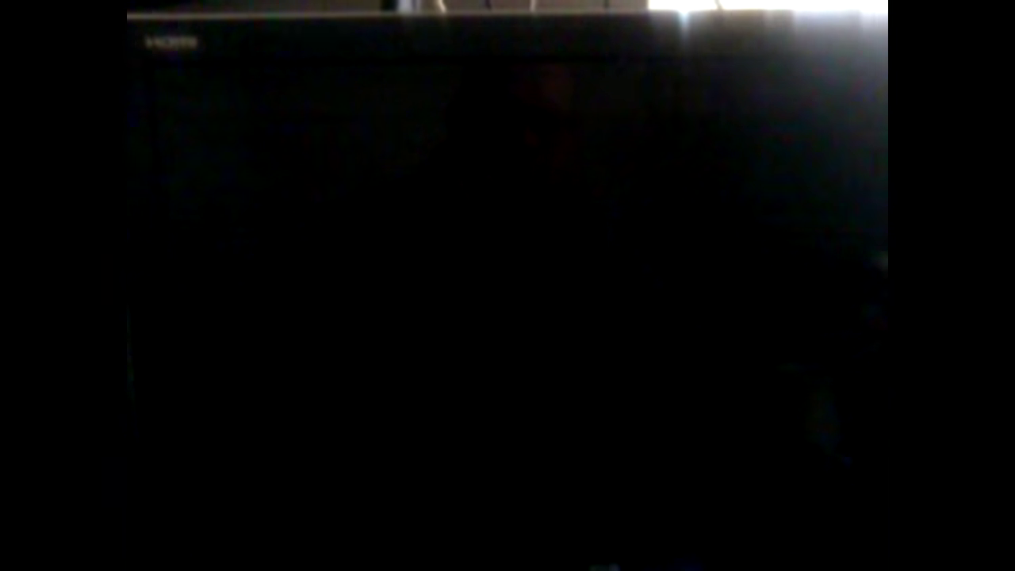
Start OS detection and step through the GRUB entries to vmlinuz-4.2.0-25-generic.
key("Return")
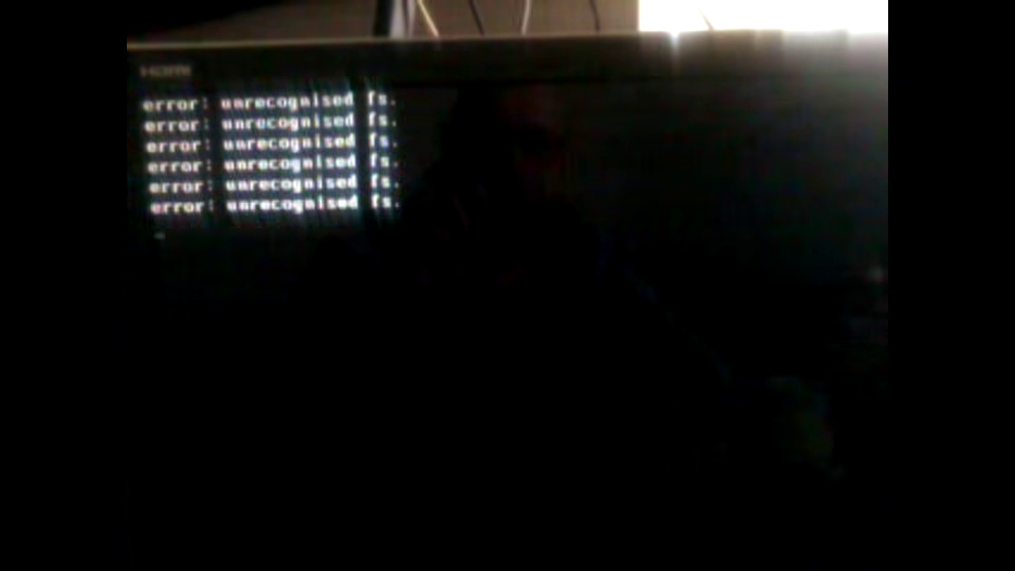
key("Down")
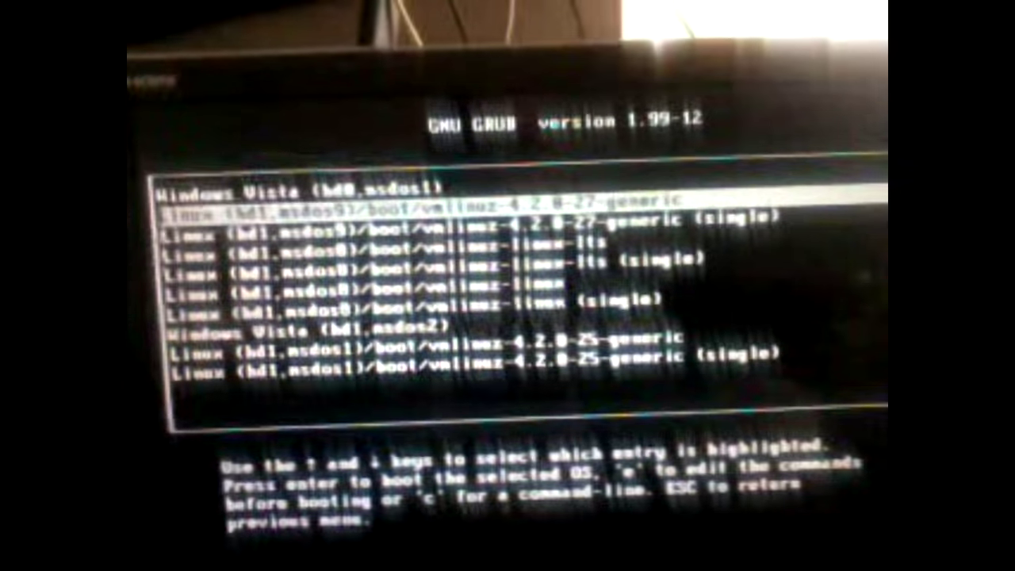
key("Down")
key("Down")
key("Down")
key("Down")
key("Down")
key("Down")
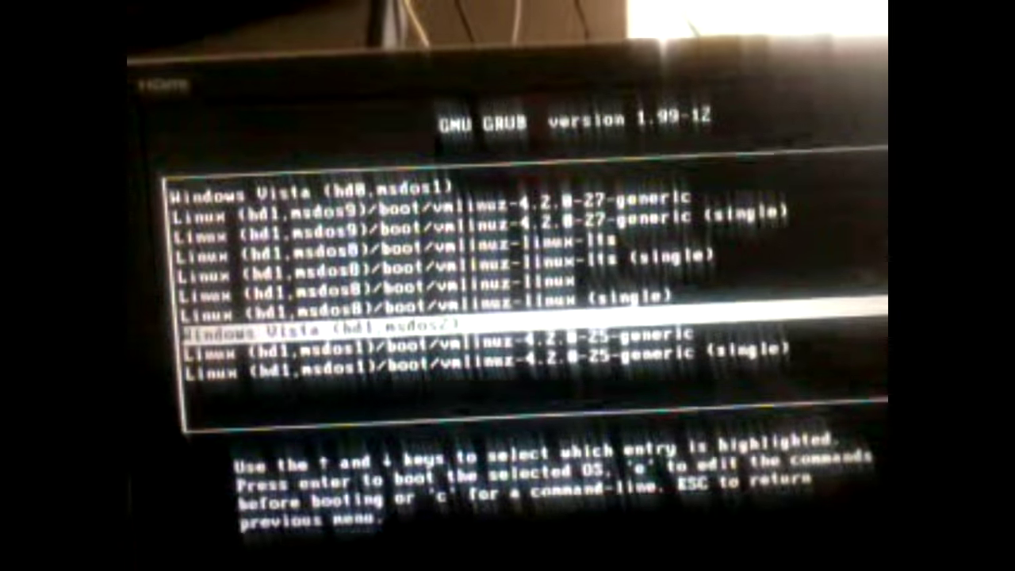
key("Down")
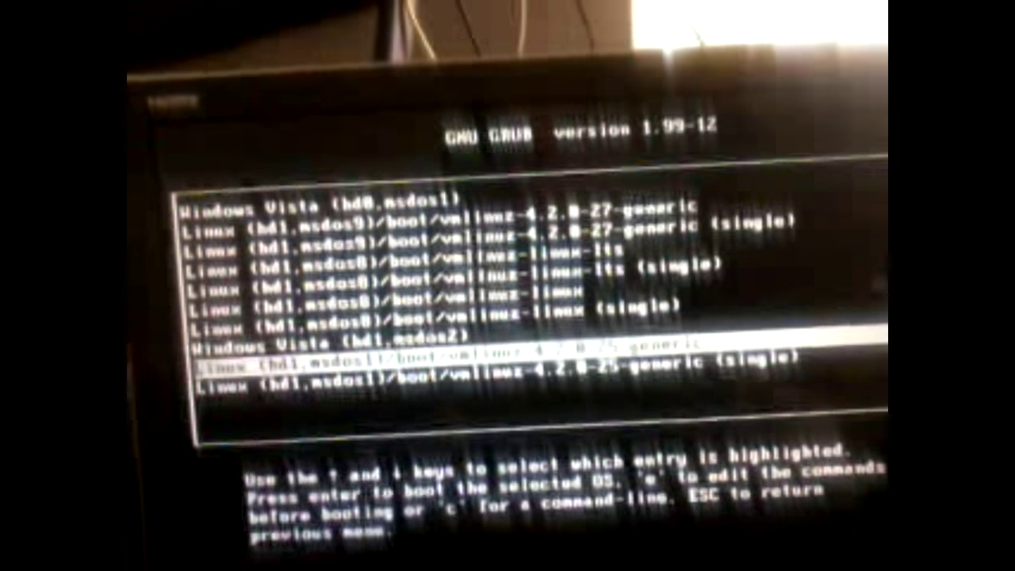
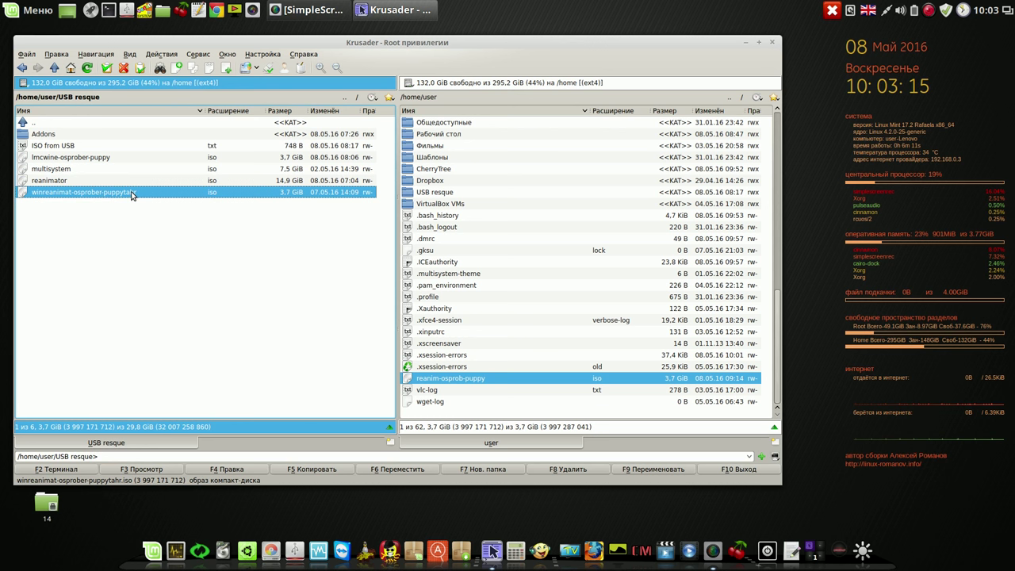
Delete winreanimat-osprober-puppytahr.iso, move reanim-osprob-puppy.iso from home into USB resque, and sort by size.
left_click(561, 471)
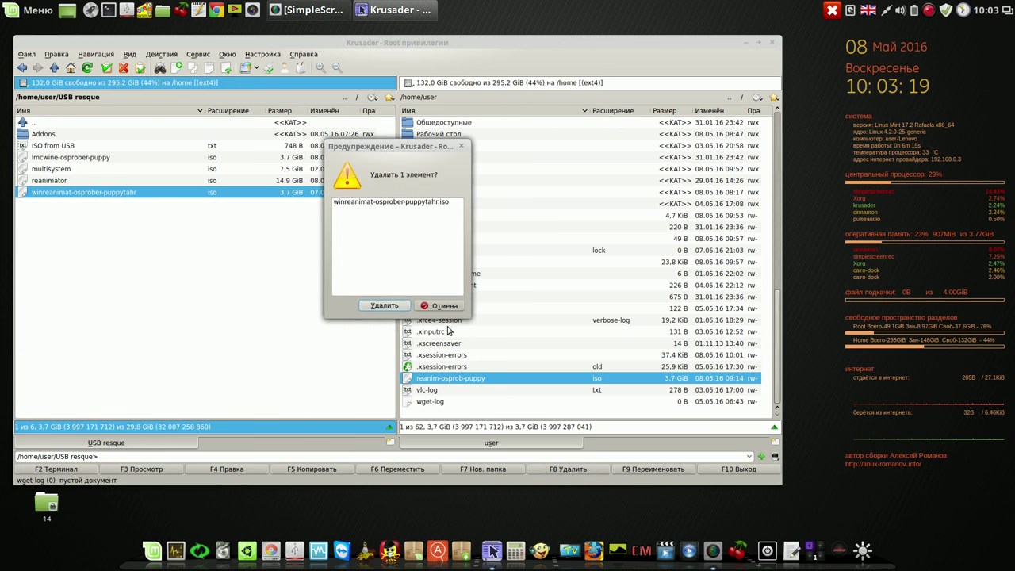
left_click(392, 307)
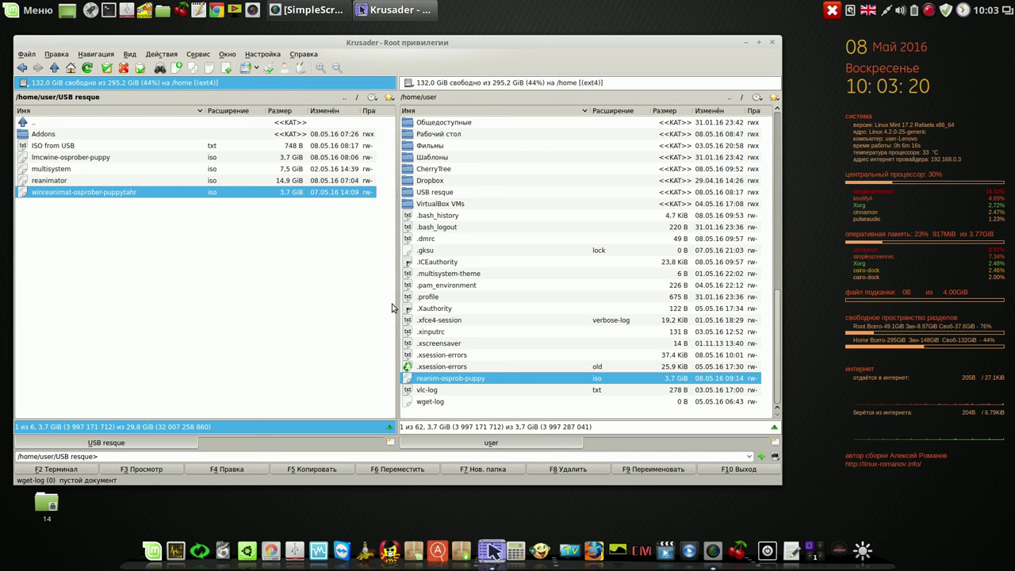
left_click(488, 386)
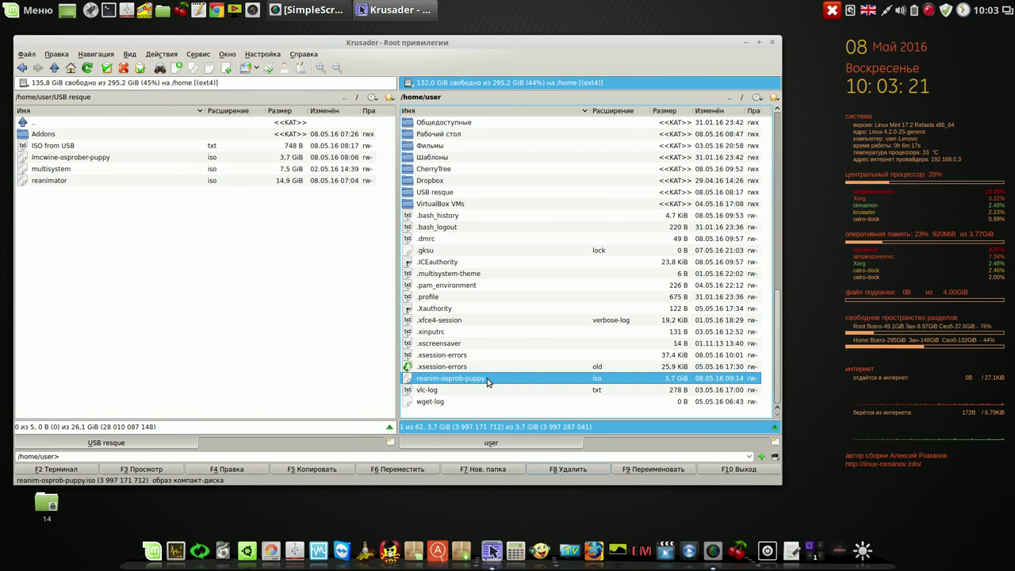
left_click(412, 470)
left_click(446, 231)
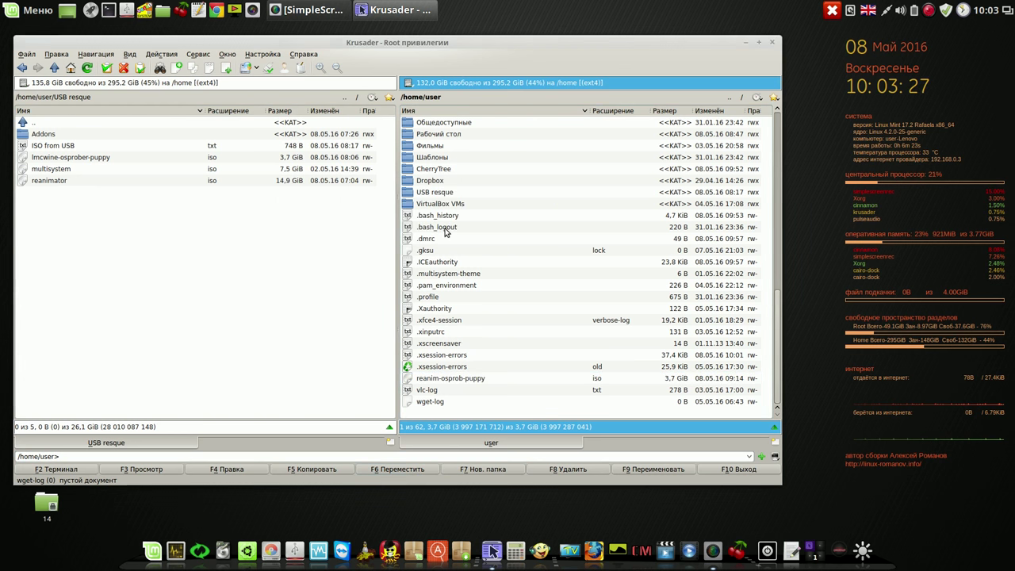
left_click(244, 255)
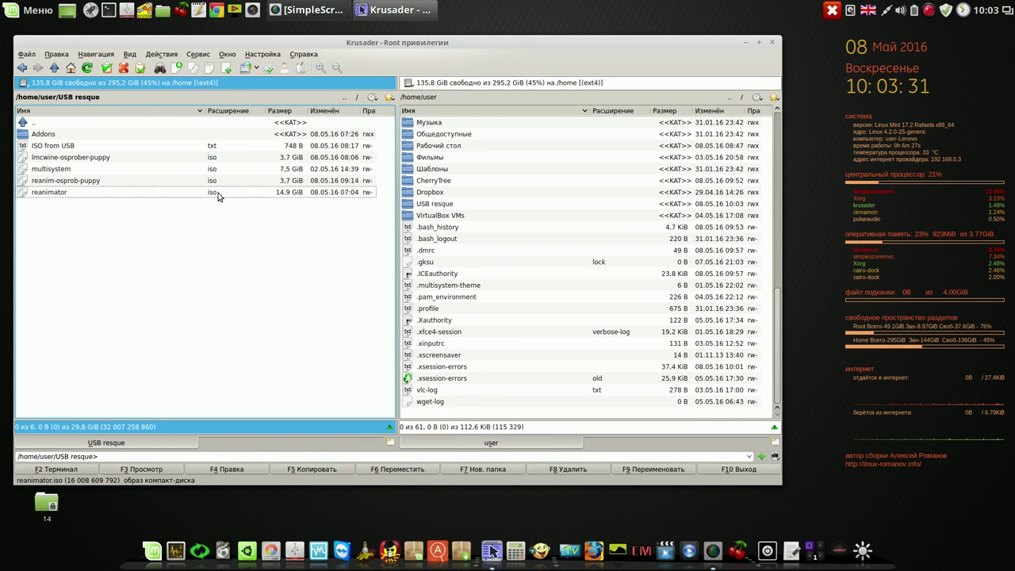
left_click(294, 111)
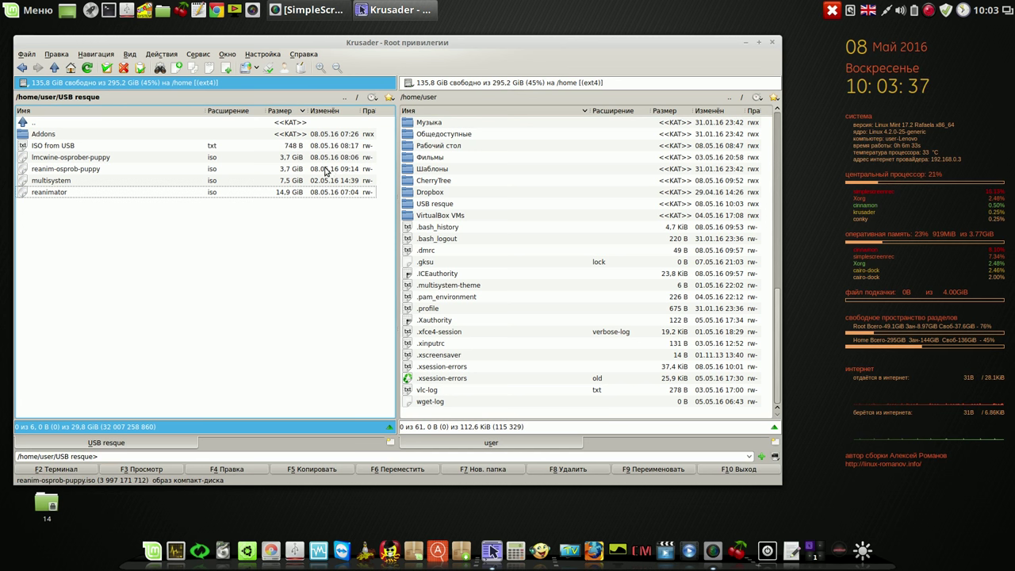
Review the lmcwine, reanim-osprob-puppy, multisystem and reanimator ISOs in USB resque.
left_click(300, 161)
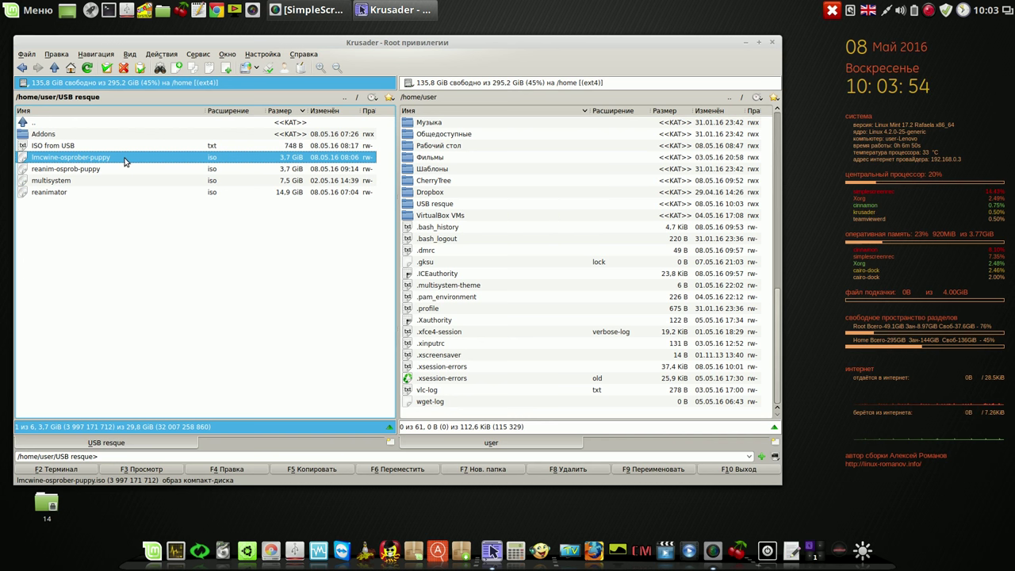
left_click(86, 171)
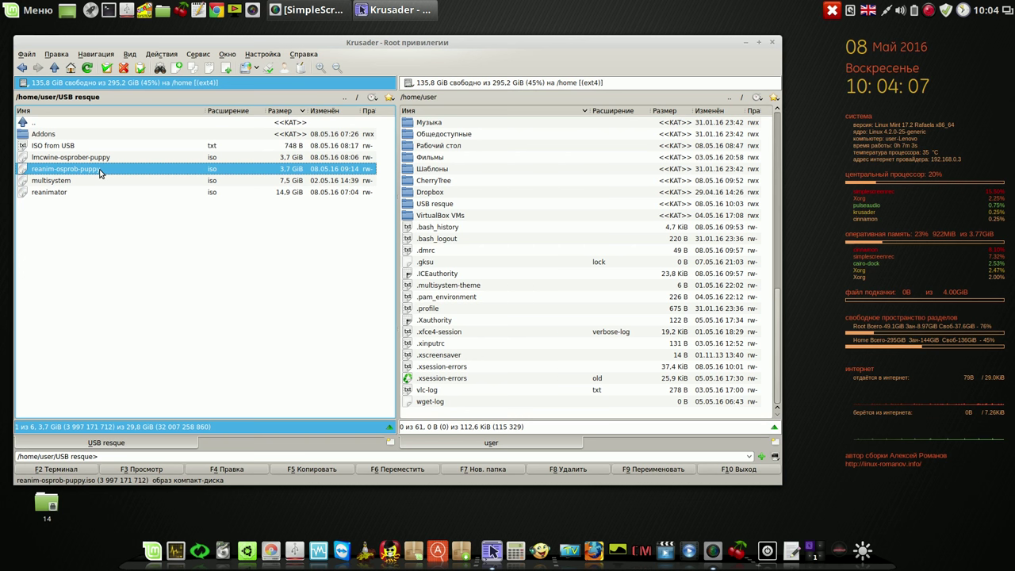
left_click(78, 183)
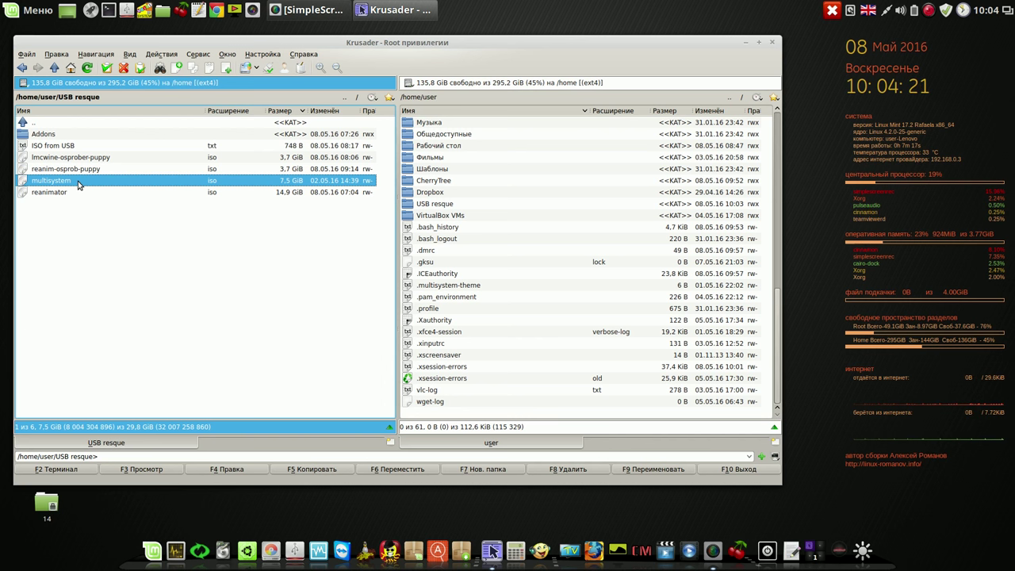
left_click(68, 195)
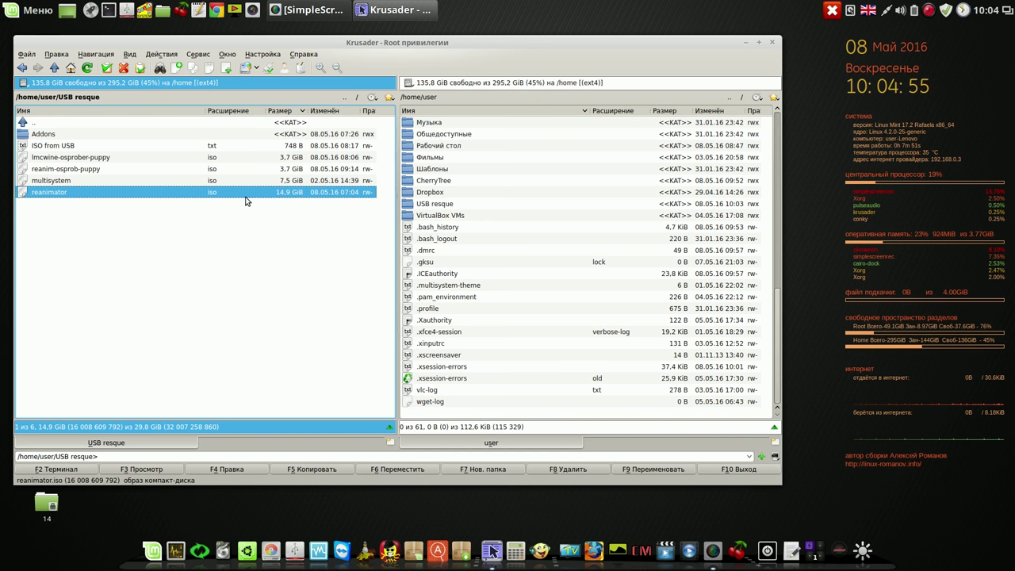
Check the reanimator ISO's context menu, dismiss it, and close Krusader.
right_click(25, 194)
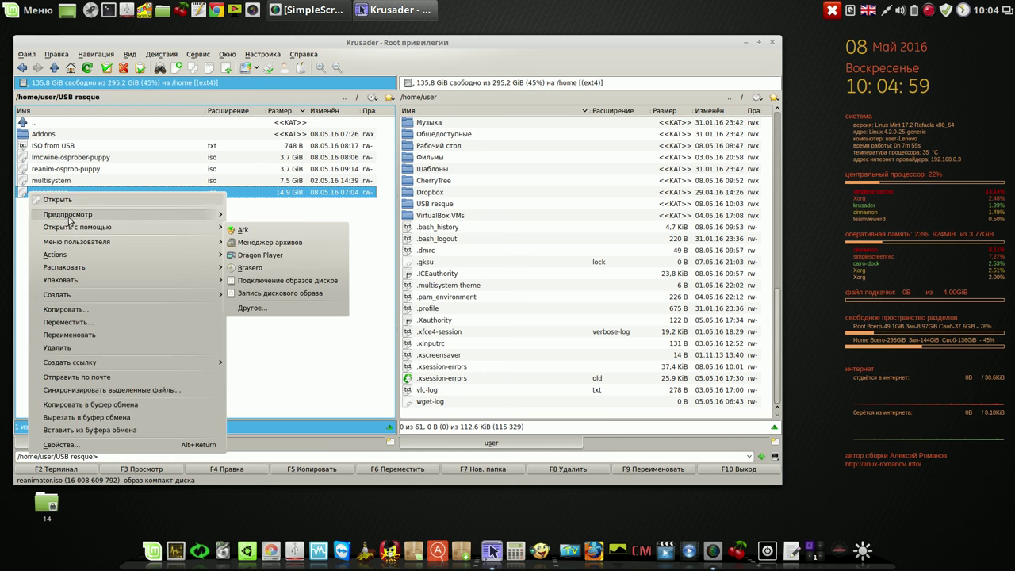
left_click(696, 65)
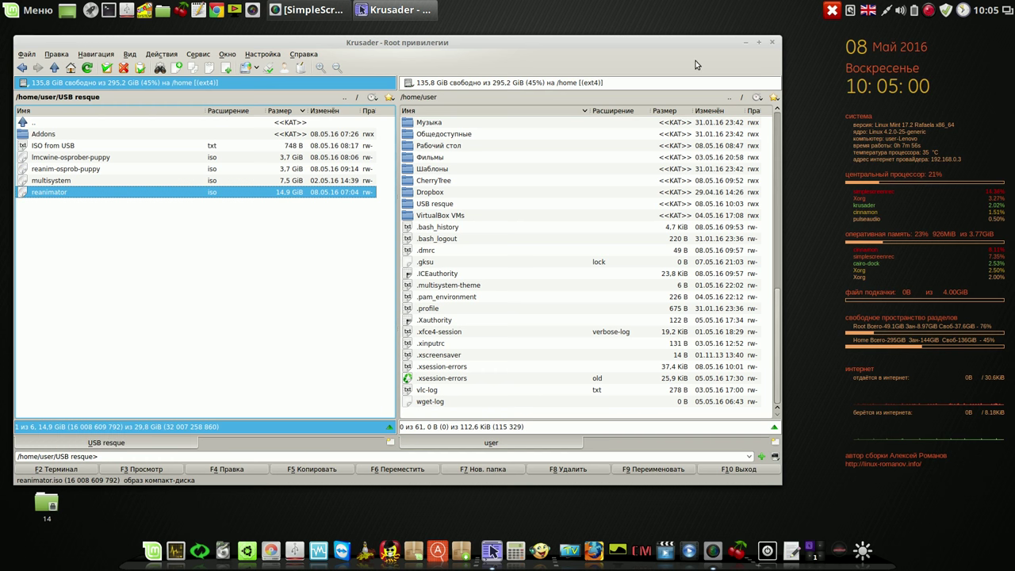
left_click(773, 44)
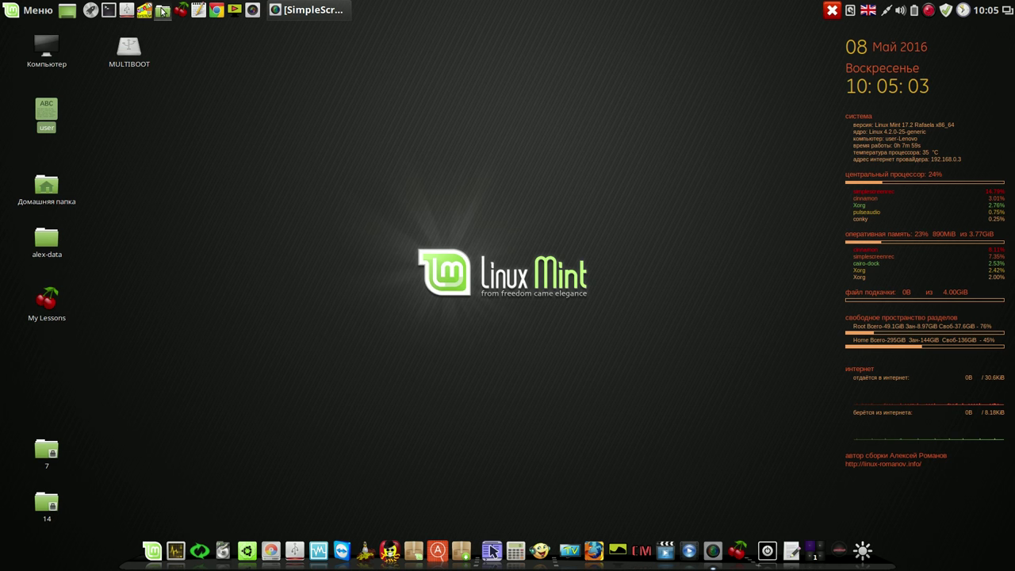
Open the home folder in Nemo and turn off Скрытые файлы so 16 items show.
key("super+e")
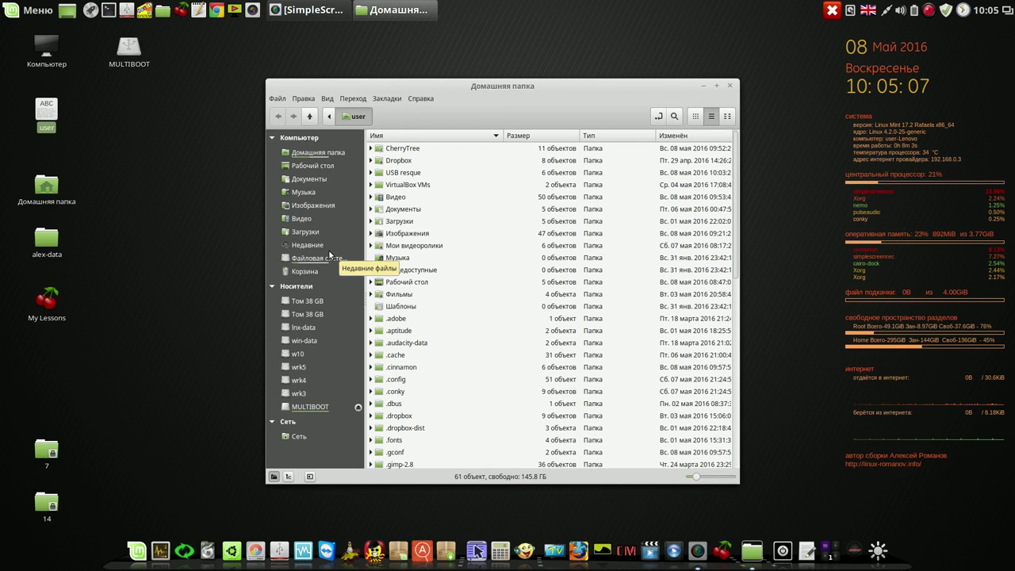
left_click(736, 406)
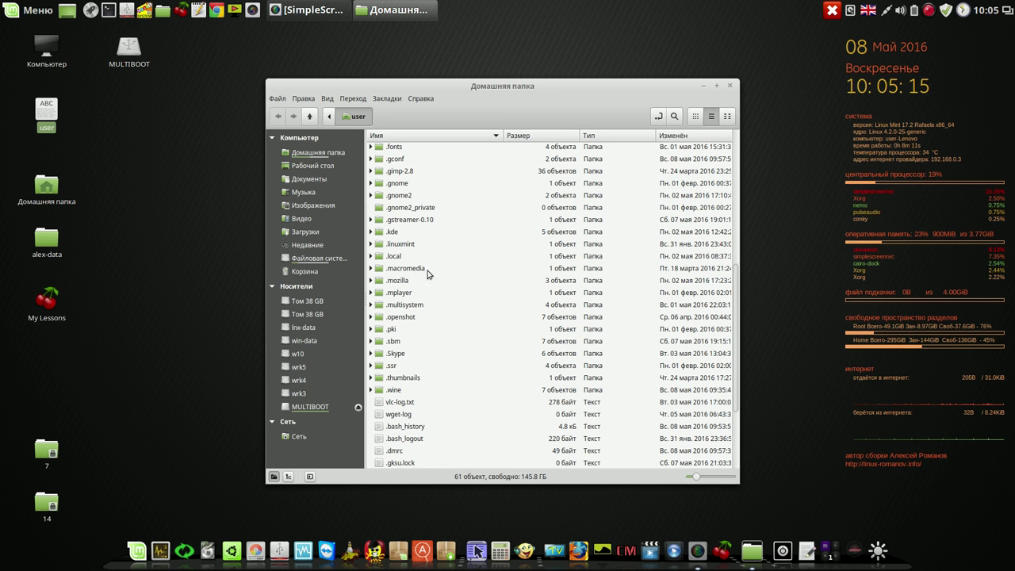
left_click(326, 100)
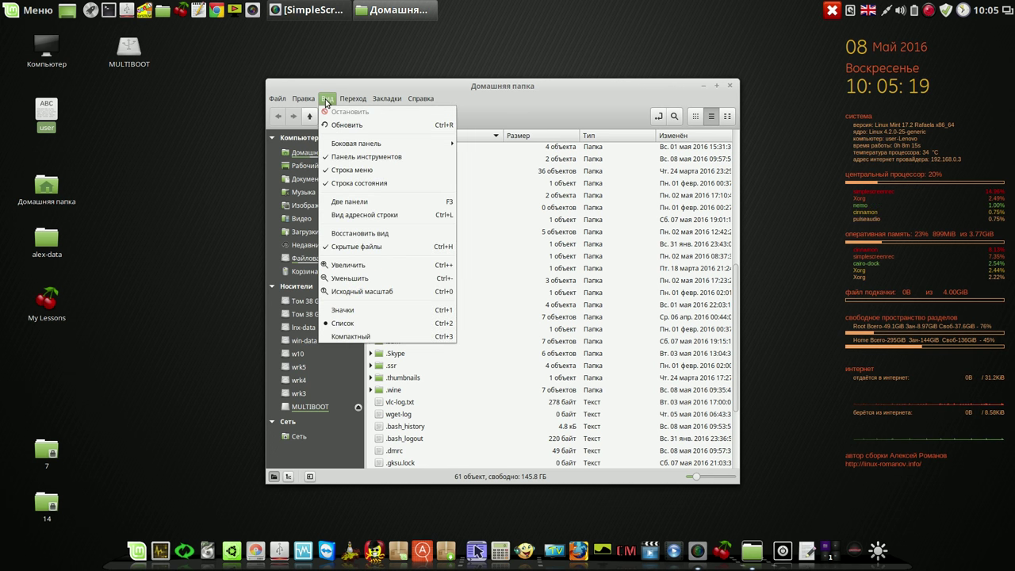
left_click(332, 247)
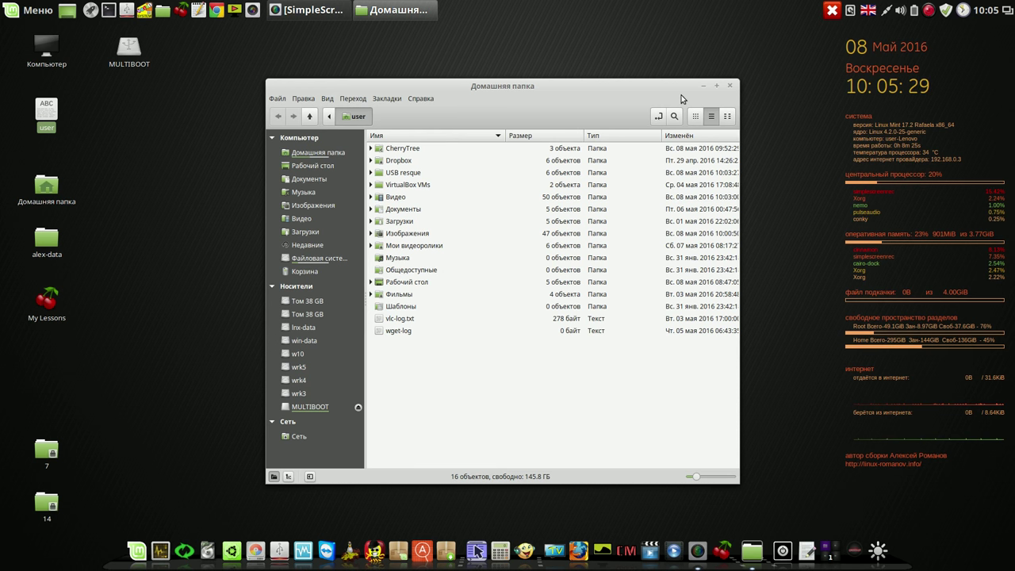
left_click(929, 13)
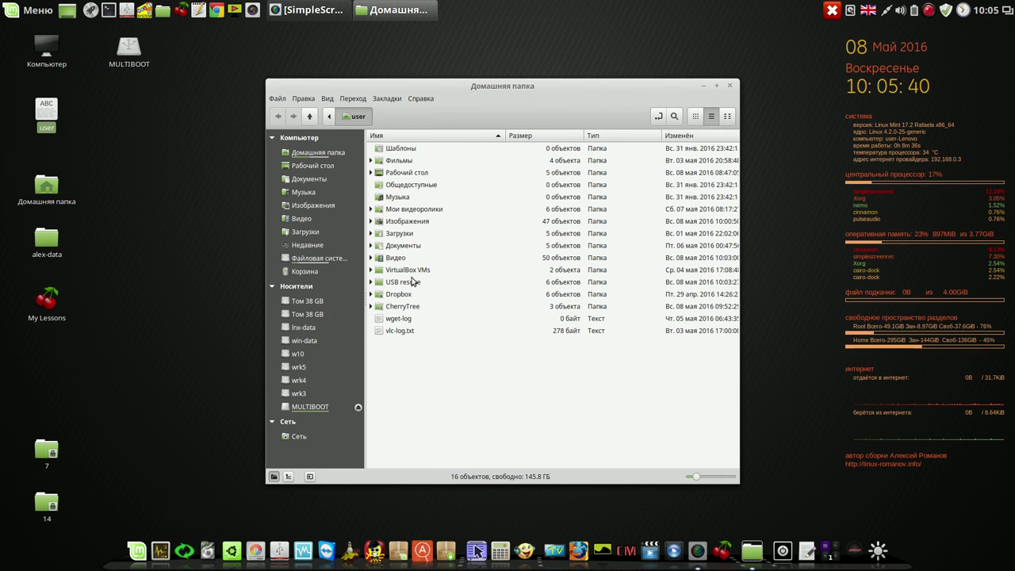
Open USB resque, check reanimator.iso's context menu without choosing anything, and close the Nemo window.
left_click(406, 285)
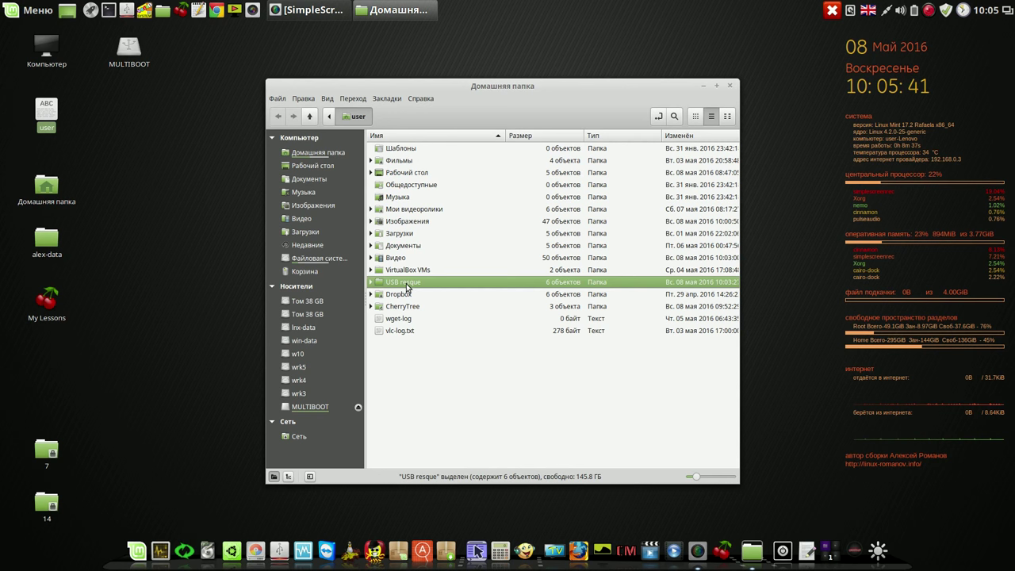
double_click(406, 286)
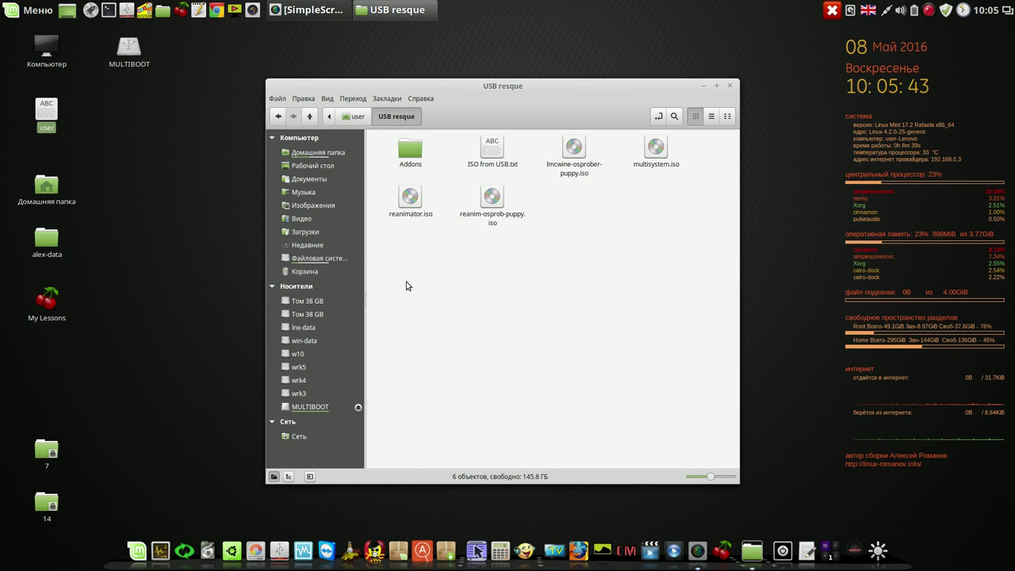
right_click(411, 200)
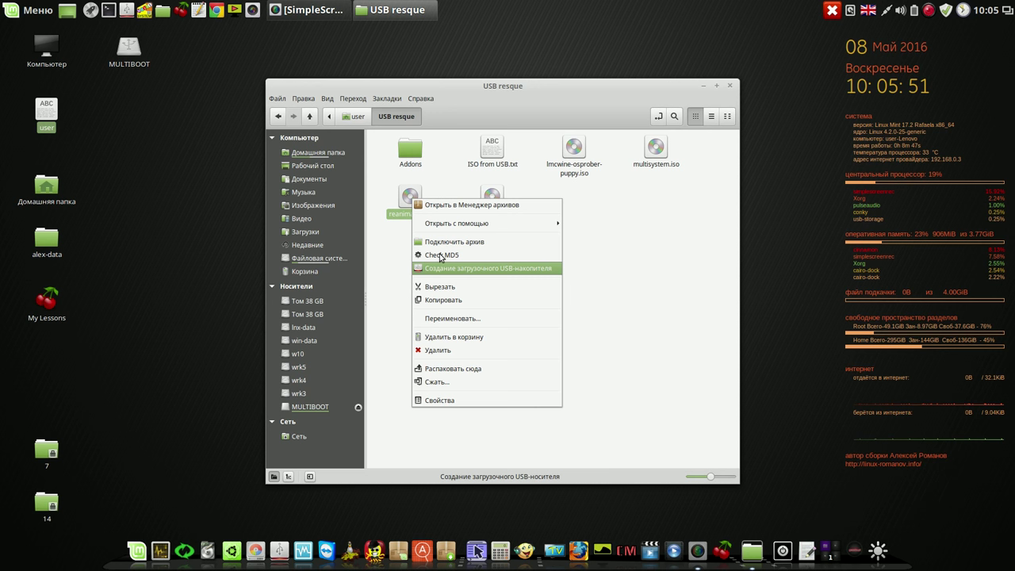
left_click(580, 106)
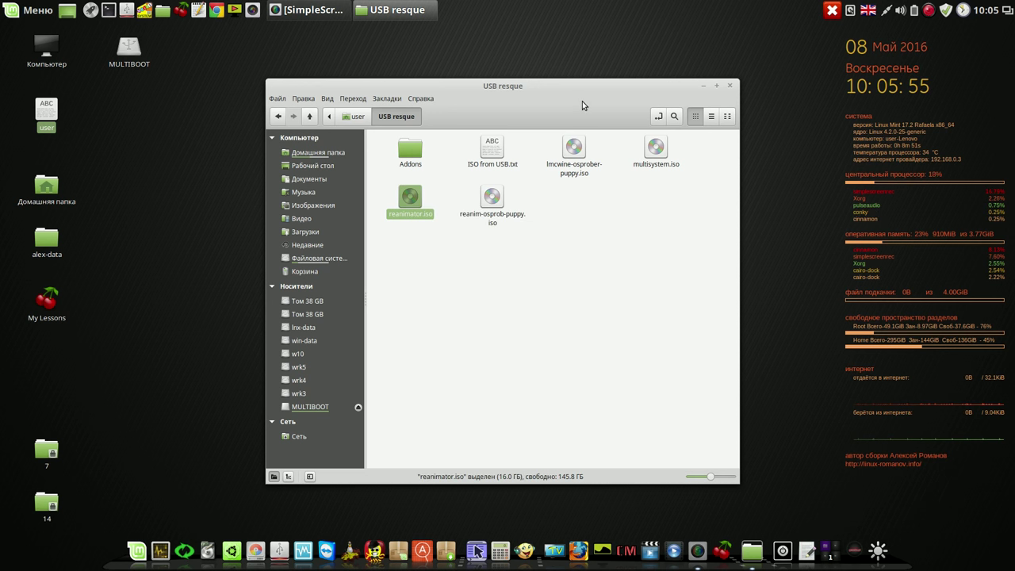
left_click(731, 85)
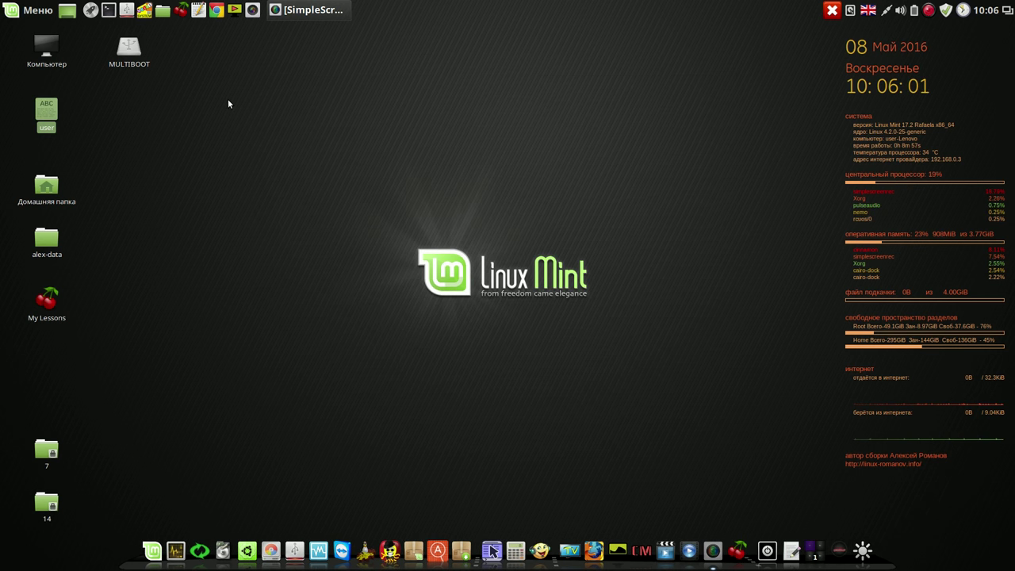
Launch CherryTree, shift its window left, and review the fdisk and ISO creation instructions.
left_click(181, 9)
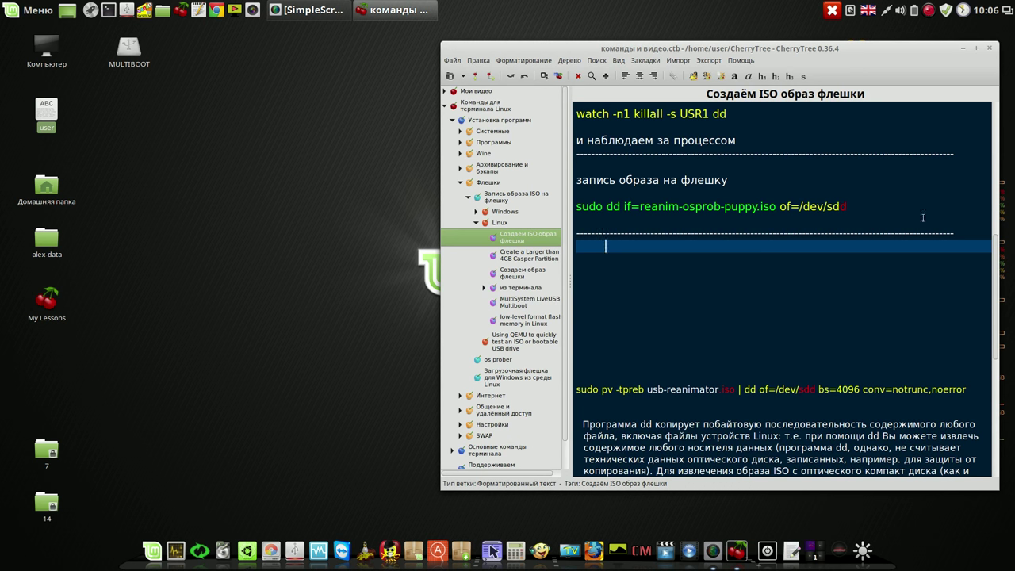
left_click_drag(997, 262, 985, 185)
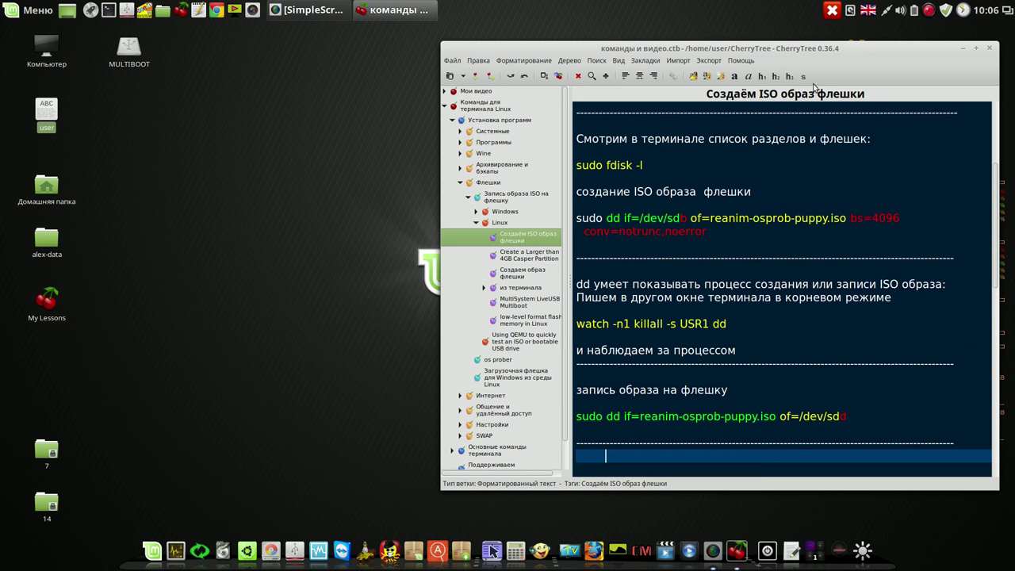
left_click_drag(848, 50, 689, 41)
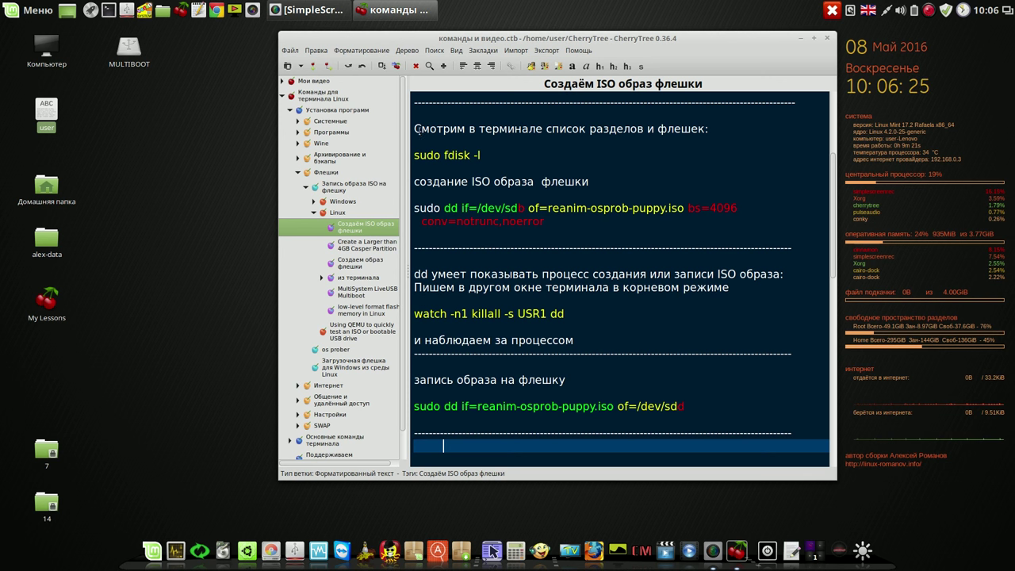
left_click_drag(415, 127, 593, 216)
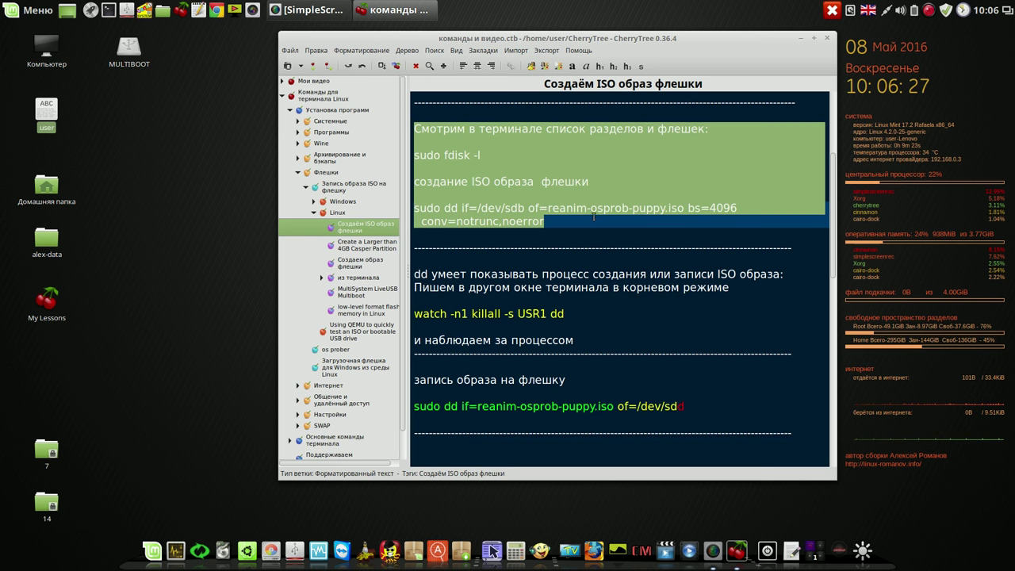
left_click(628, 185)
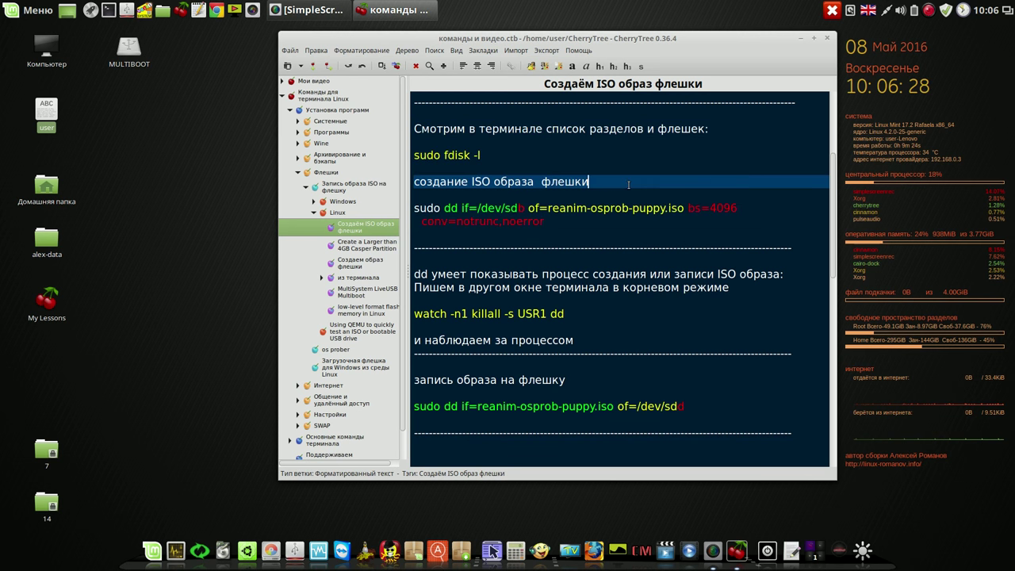
Check the bs=4096 conv=notrunc,noerror and of=/dev/sdd dd options, then widen the window to fit the line.
left_click(692, 216)
key("shift+Down")
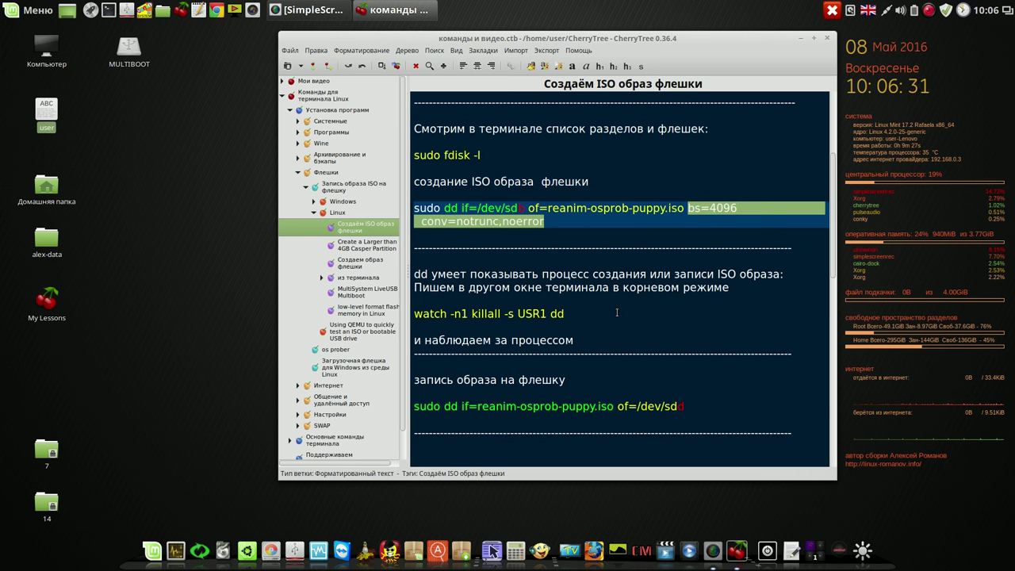
left_click(616, 315)
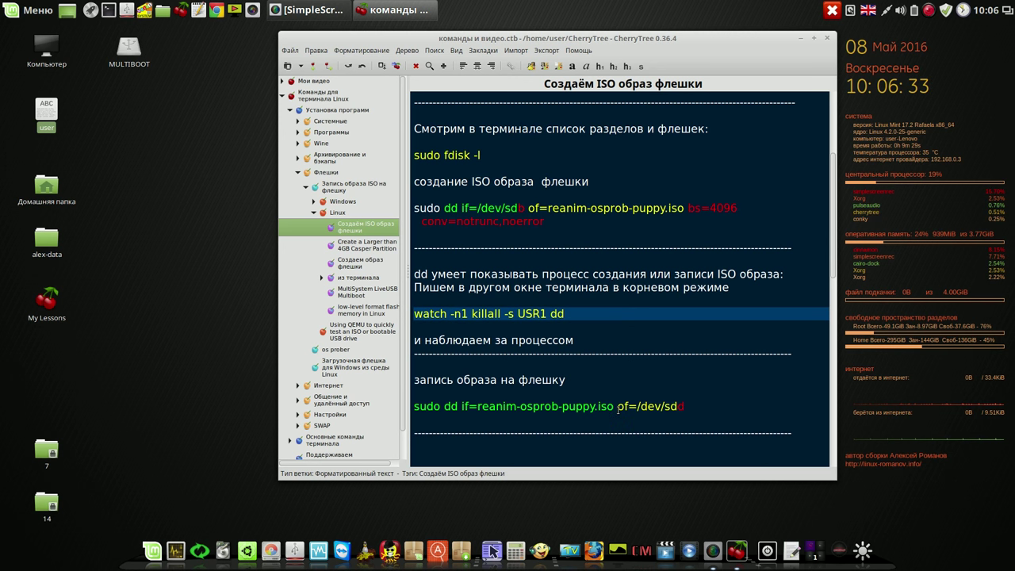
left_click_drag(618, 409, 698, 409)
left_click(682, 412)
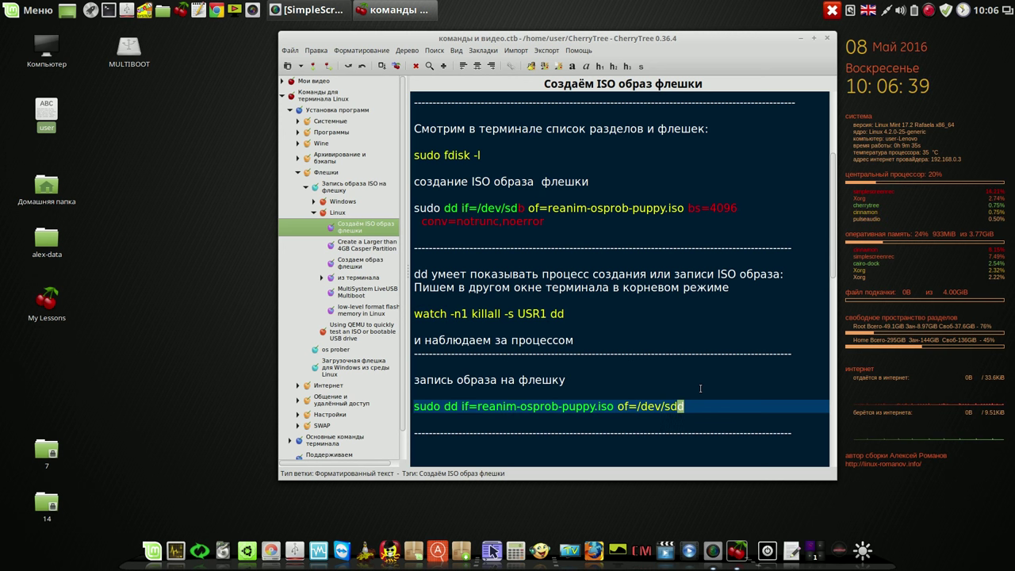
left_click(700, 387)
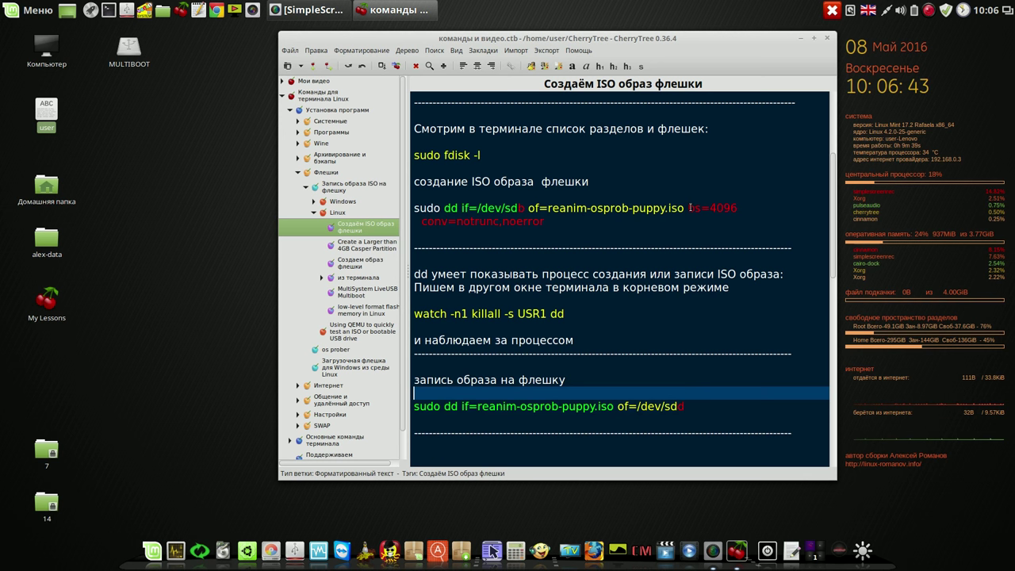
left_click(690, 208)
left_click_drag(692, 213, 691, 223)
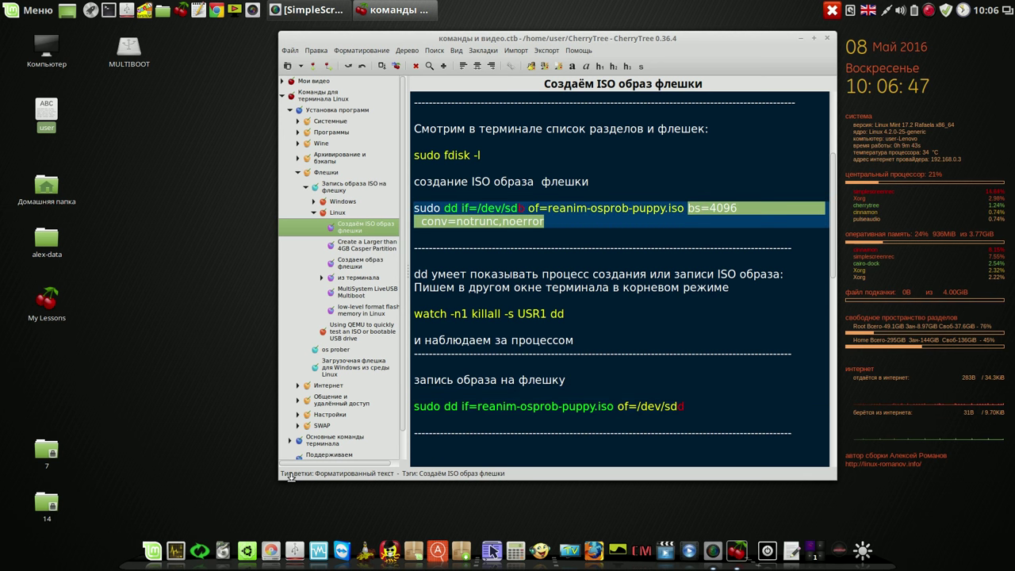
left_click_drag(279, 478, 110, 465)
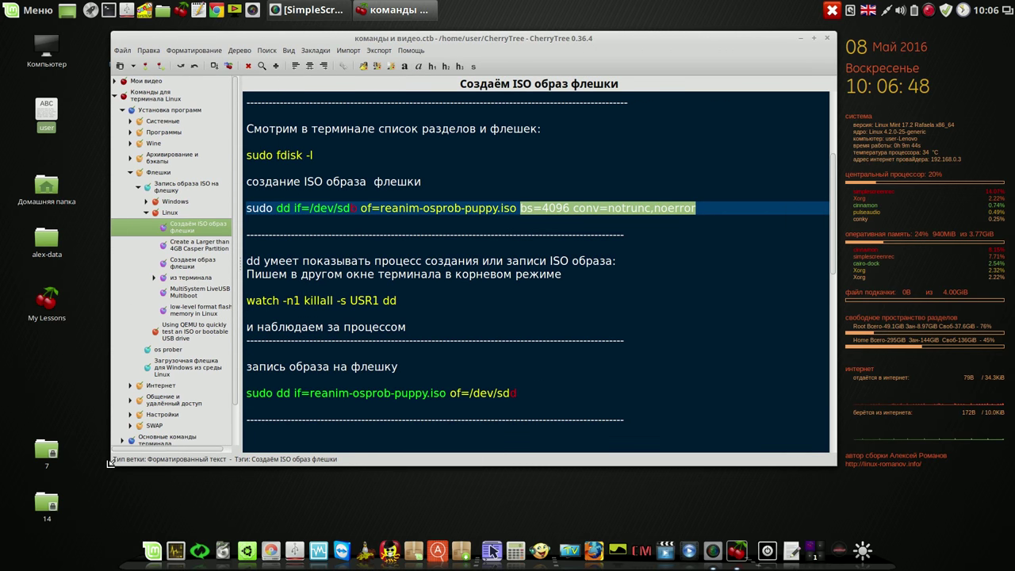
Clear the selection and save the edited CherryTree notes file.
left_click(714, 236)
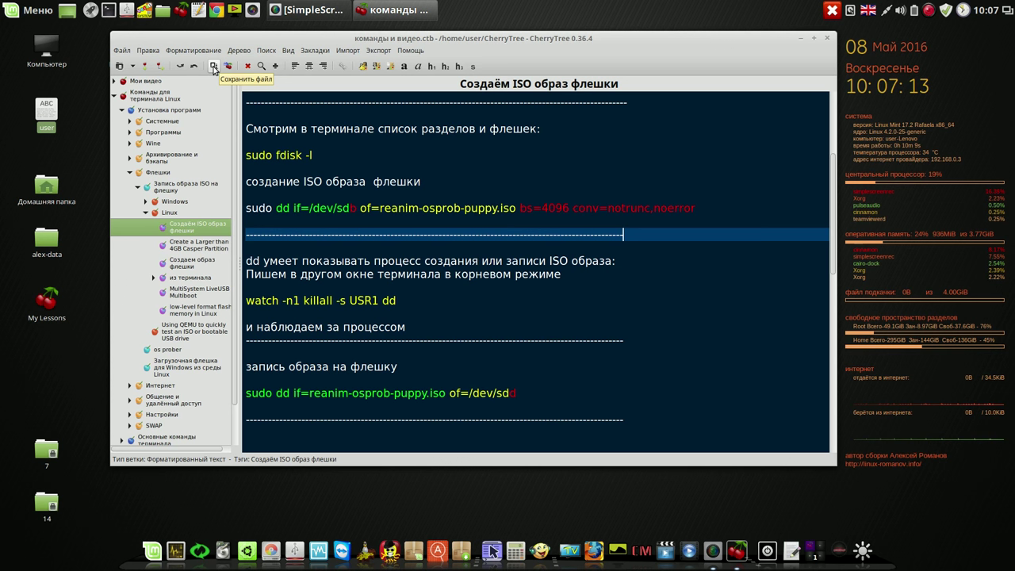
left_click(212, 67)
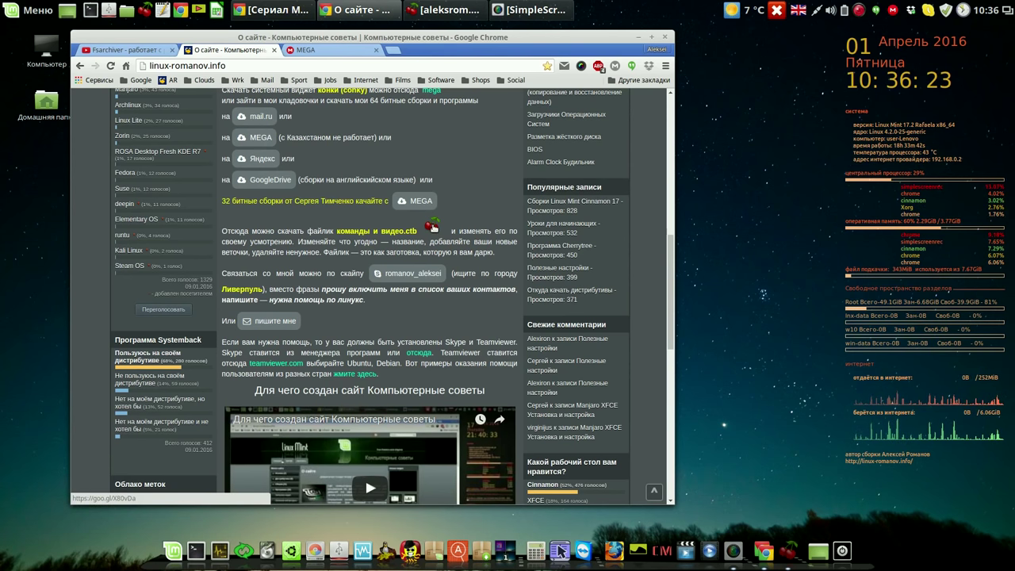
Download 'команды и видео.ctb' from MEGA with Standard Download, saving it into Загрузки.
left_click(432, 228)
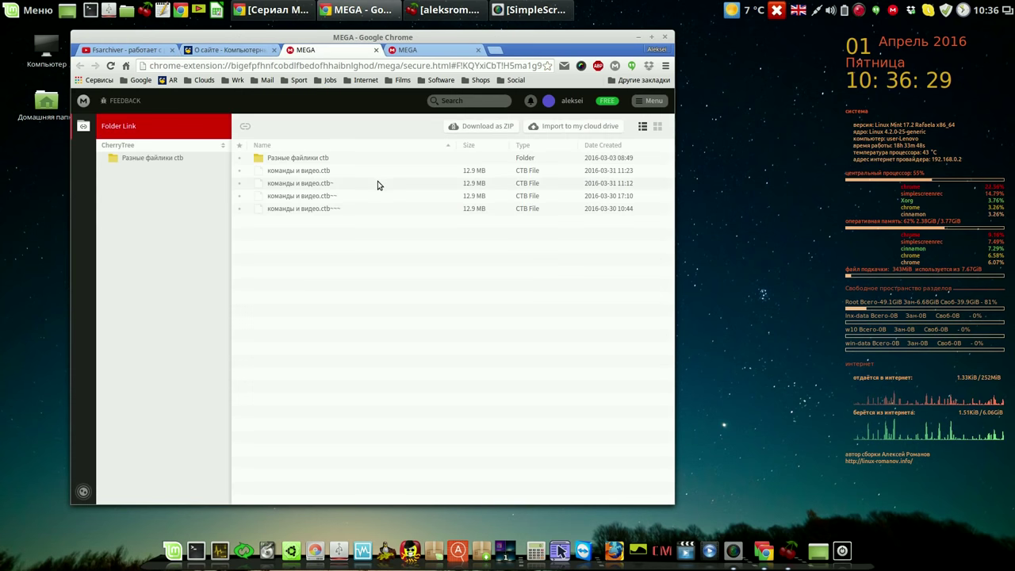
right_click(325, 172)
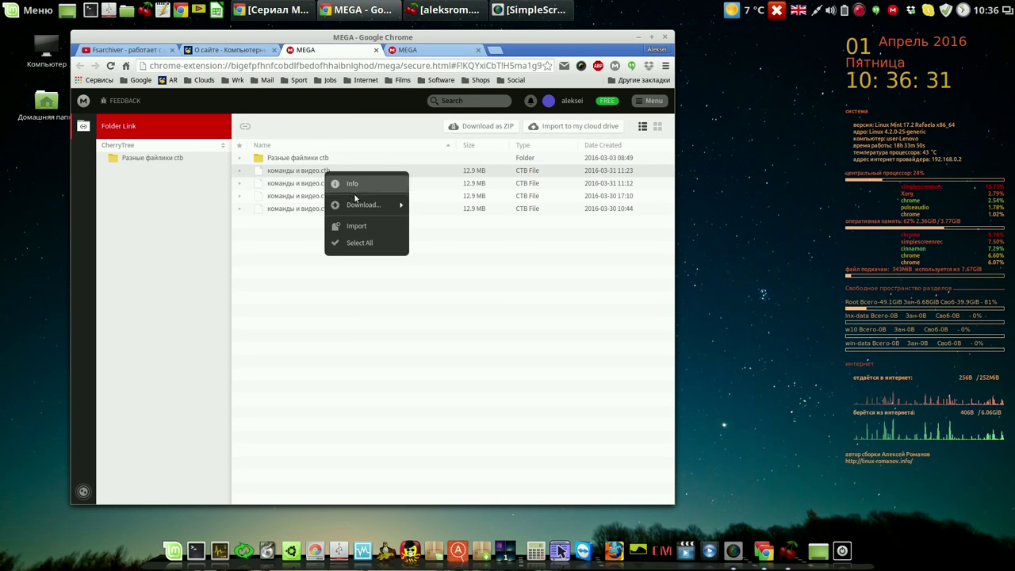
mouse_move(363, 206)
left_click(446, 208)
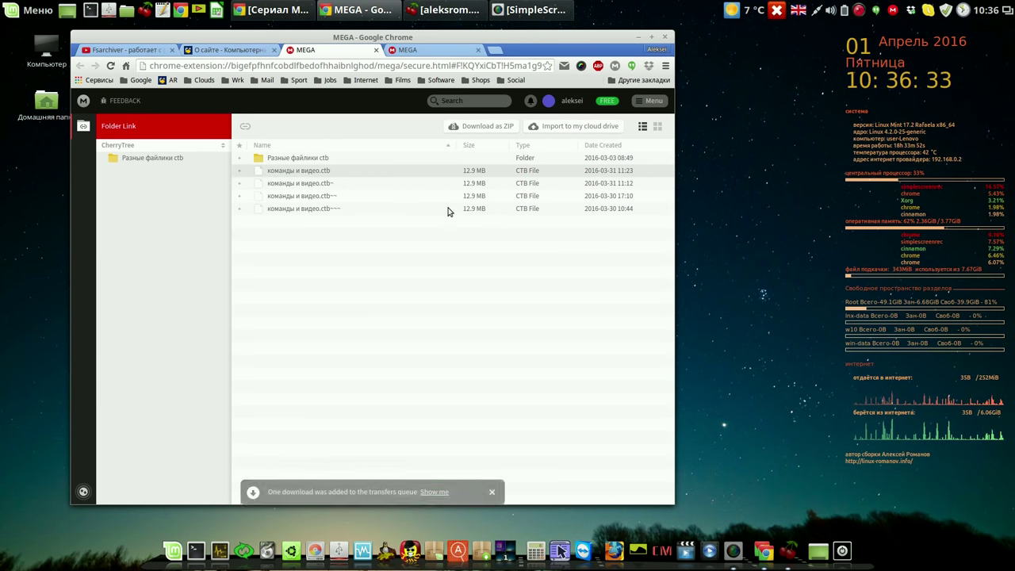
left_click(441, 486)
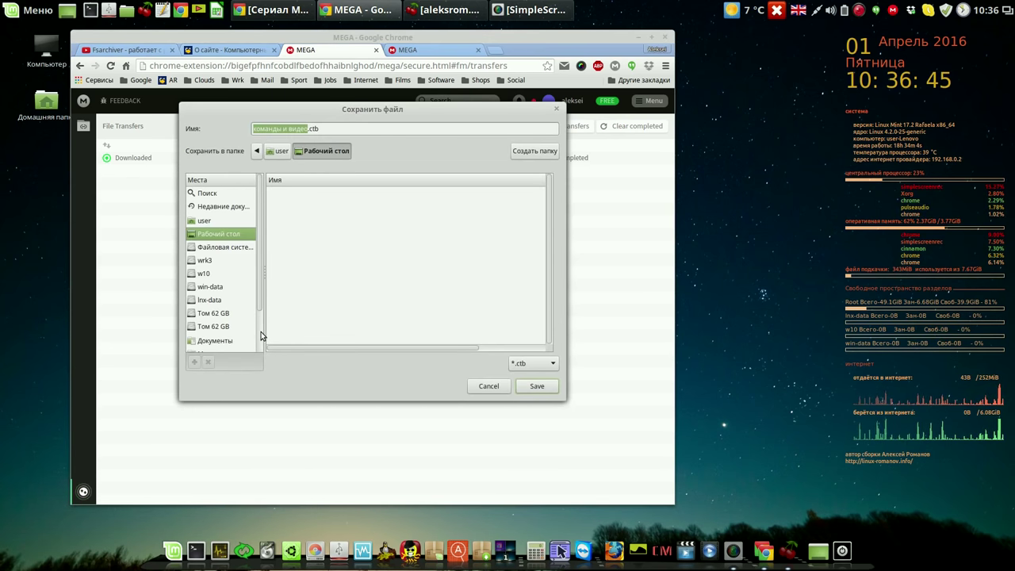
scroll(261, 335, "down", 3)
left_click(221, 347)
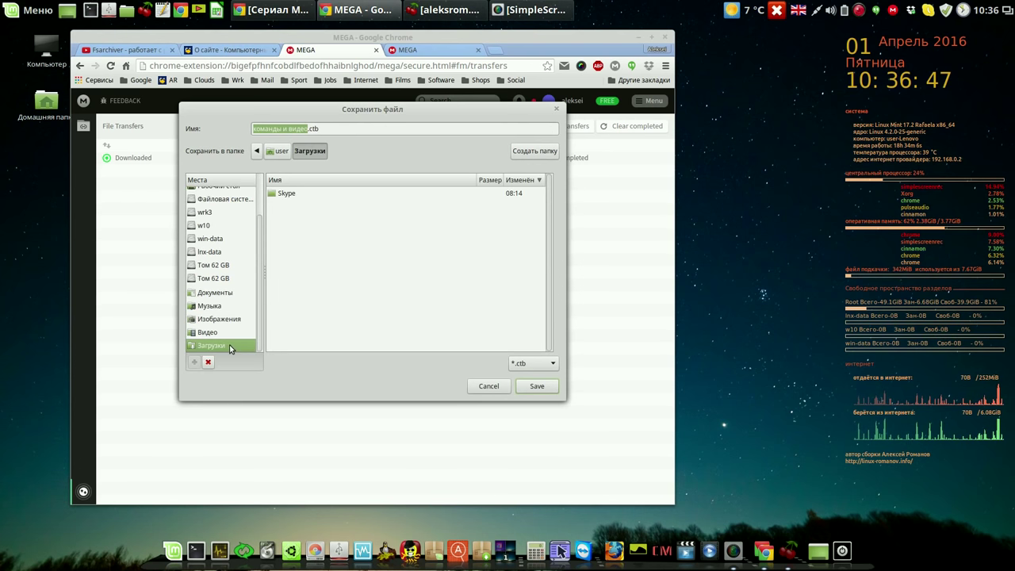
left_click(535, 386)
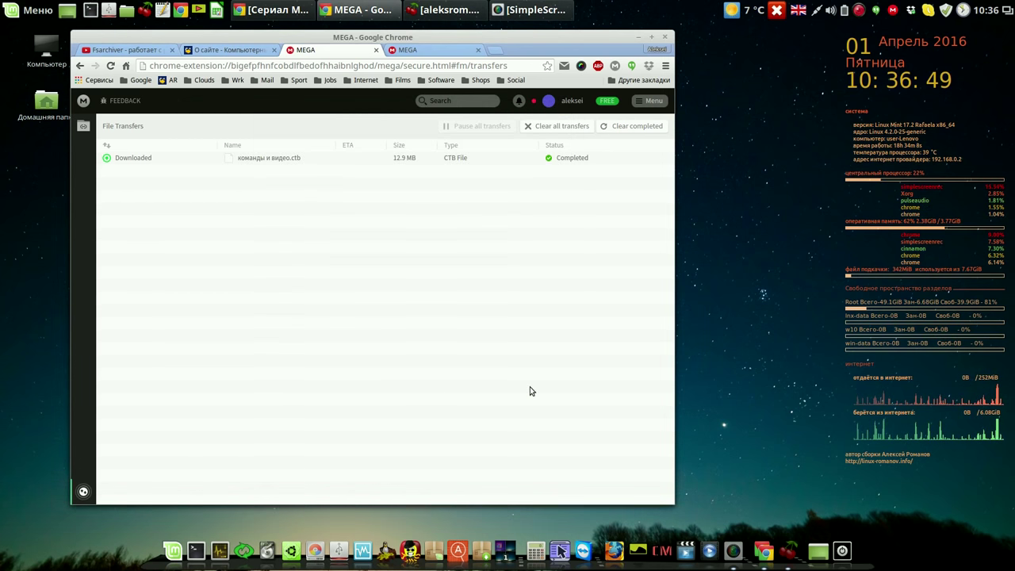
left_click(229, 50)
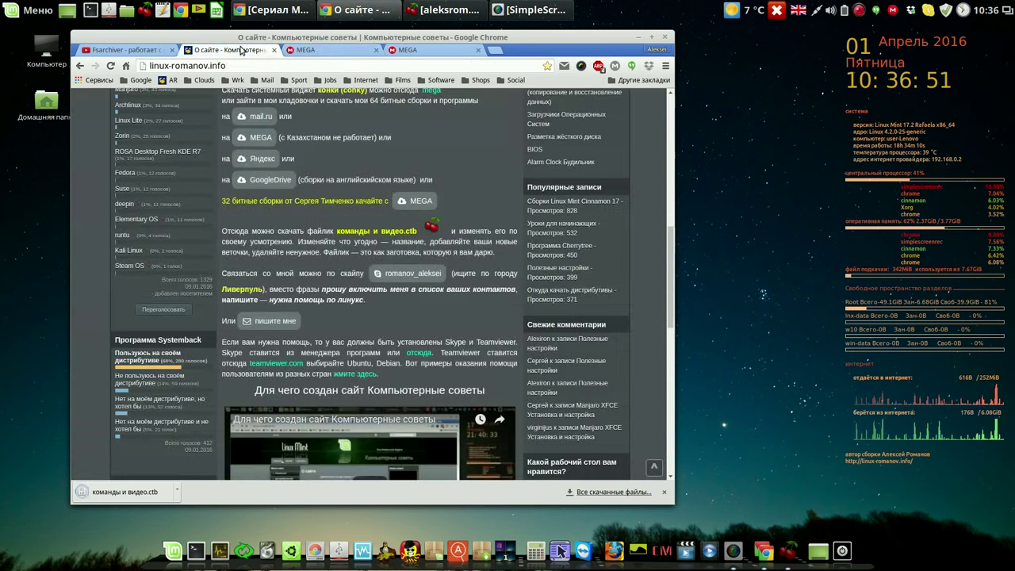